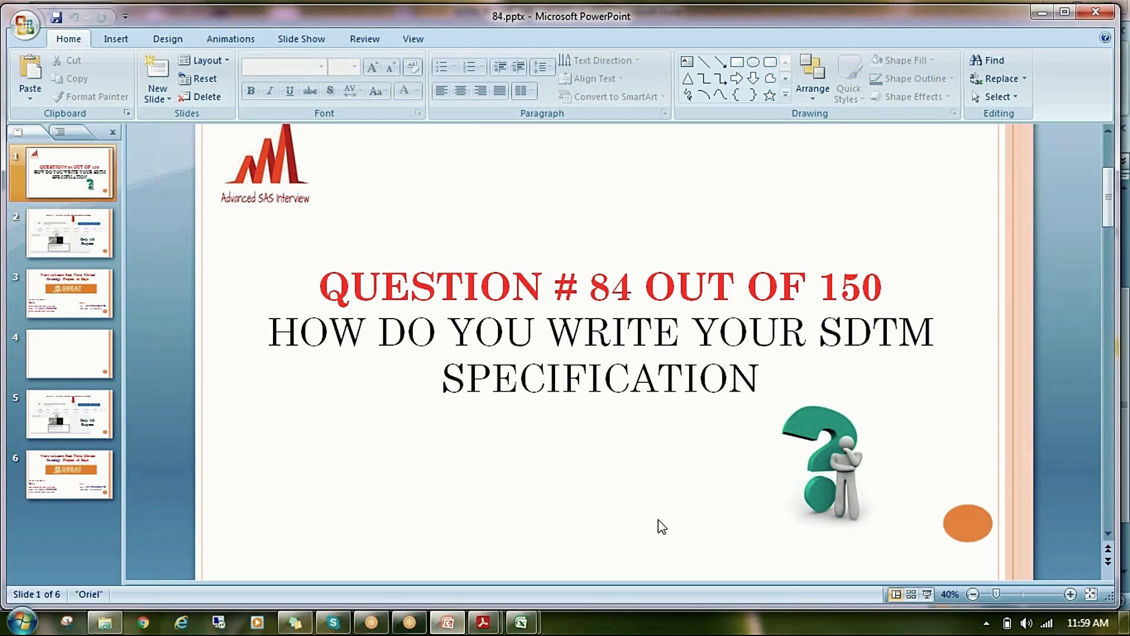
# Display slide 2, the YouTube channel promotion offering all 150 Q&A for 119 Rupees.
pyautogui.click(71, 241)
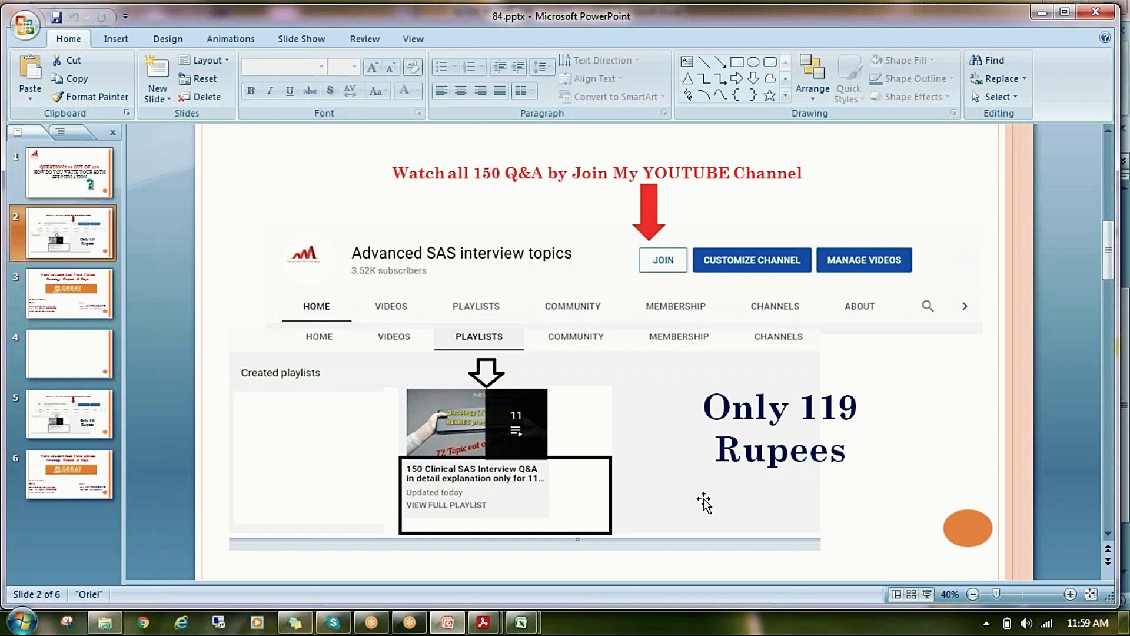
# Move past slide 3 and open SDTM_IG.pdf from folder 84 at the DM specification page.
pyautogui.click(75, 302)
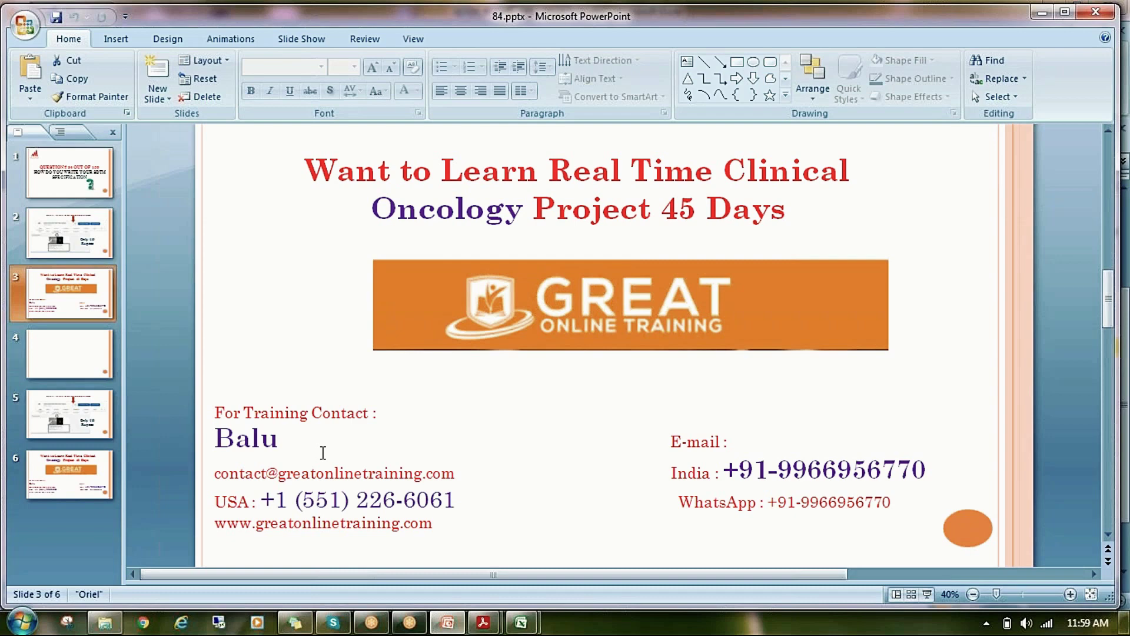
pyautogui.click(113, 628)
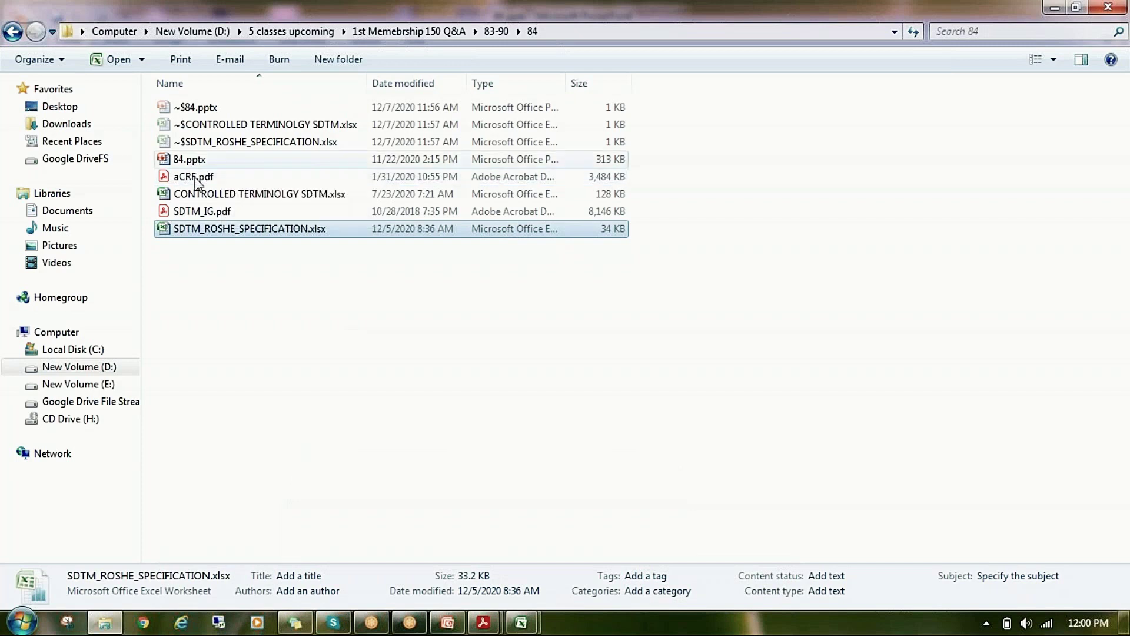
pyautogui.click(207, 212)
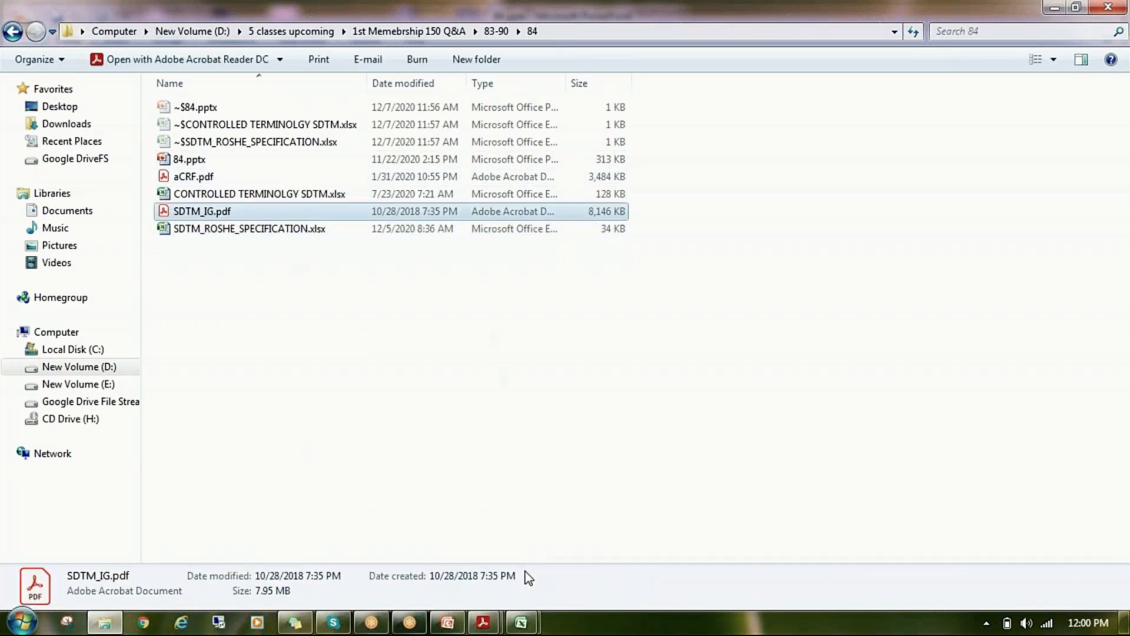
pyautogui.moveTo(484, 622)
pyautogui.click(642, 489)
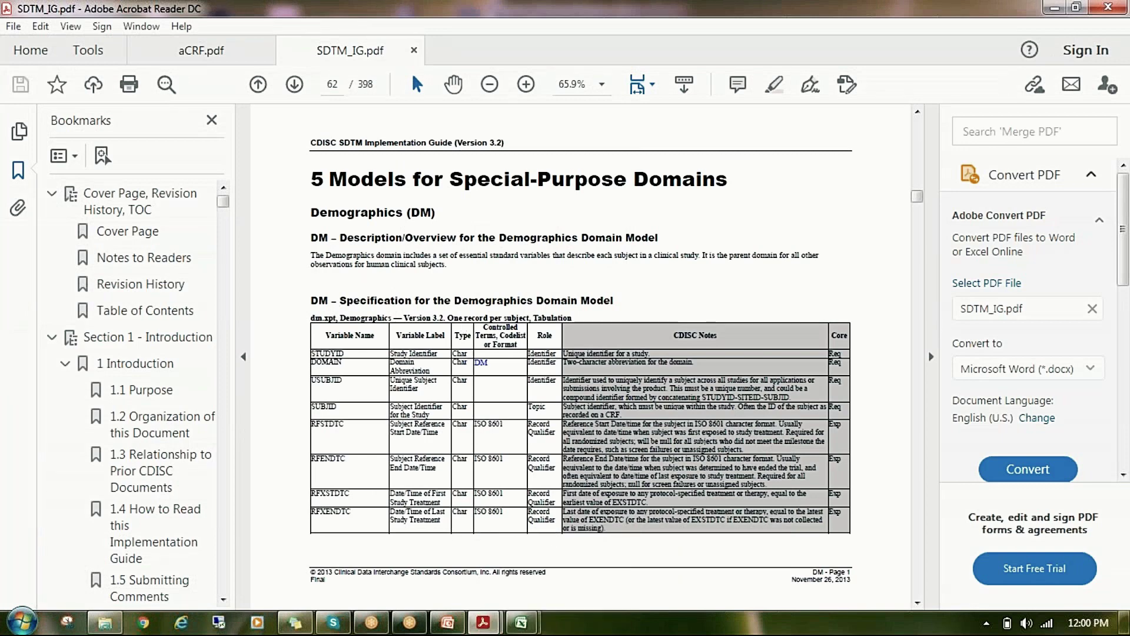
pyautogui.moveTo(917, 196); pyautogui.dragTo(918, 114)
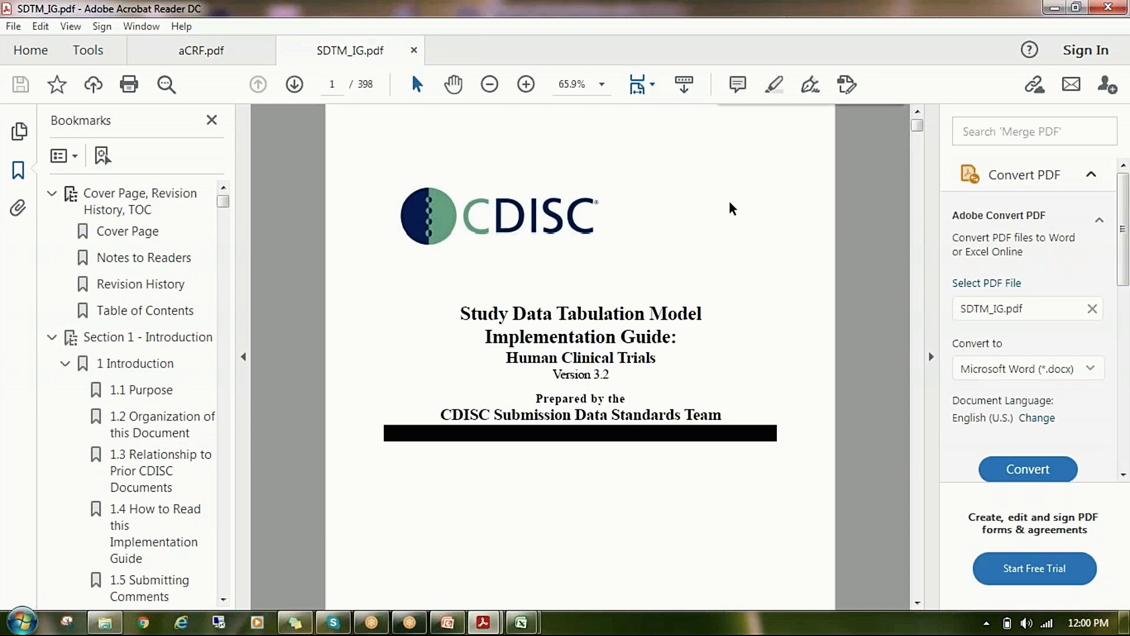
pyautogui.hotkey('ctrl', 'f')
pyautogui.click(846, 171)
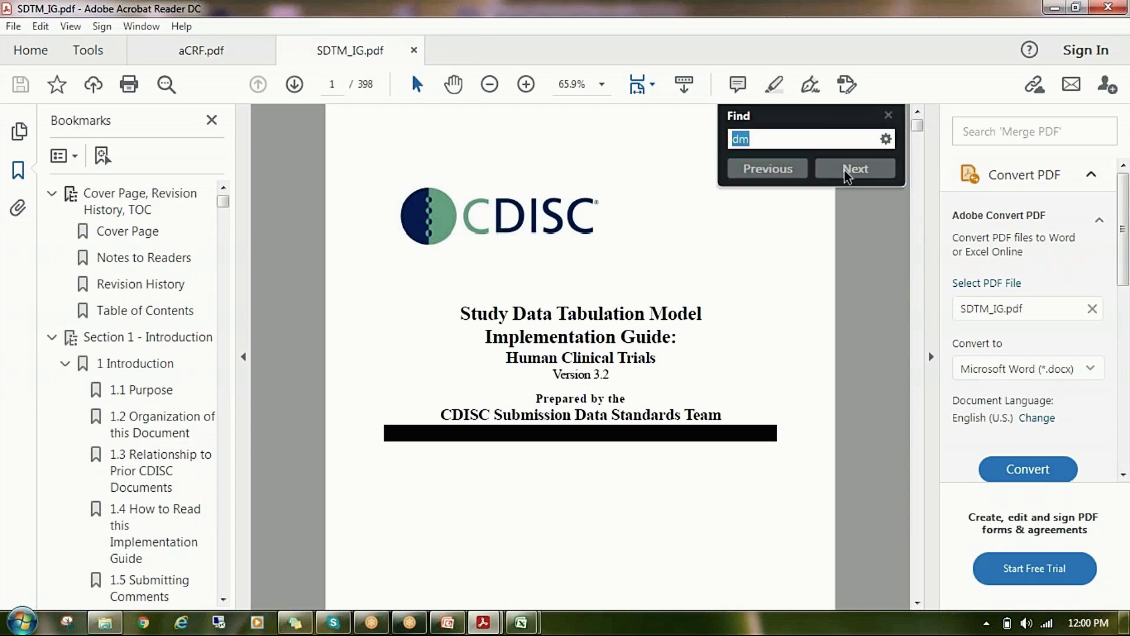
pyautogui.click(846, 171)
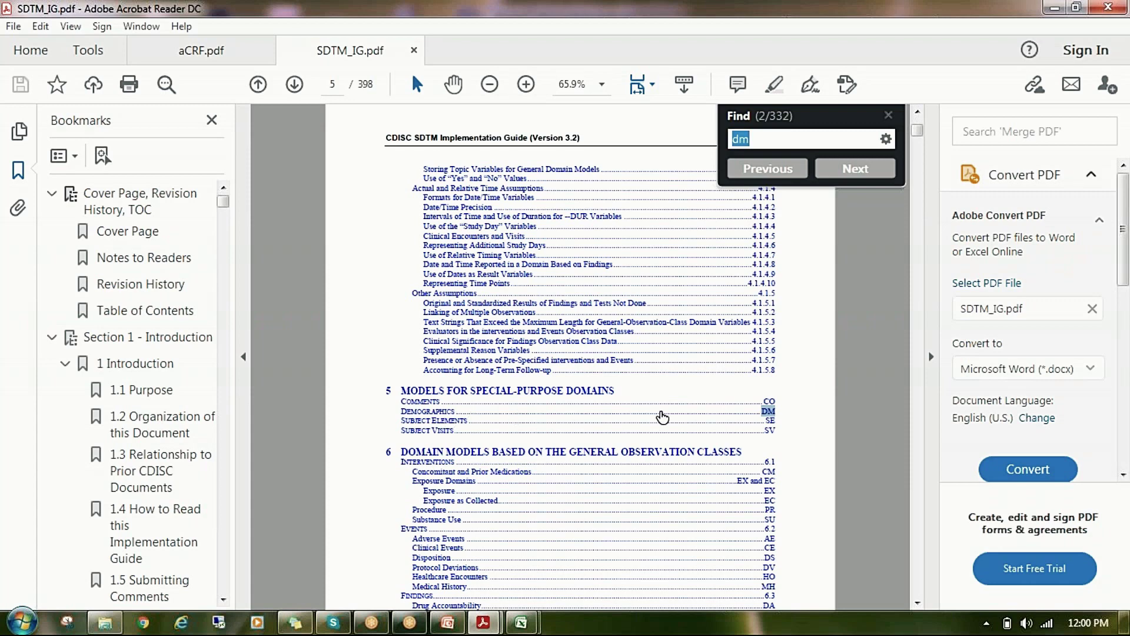
pyautogui.click(762, 412)
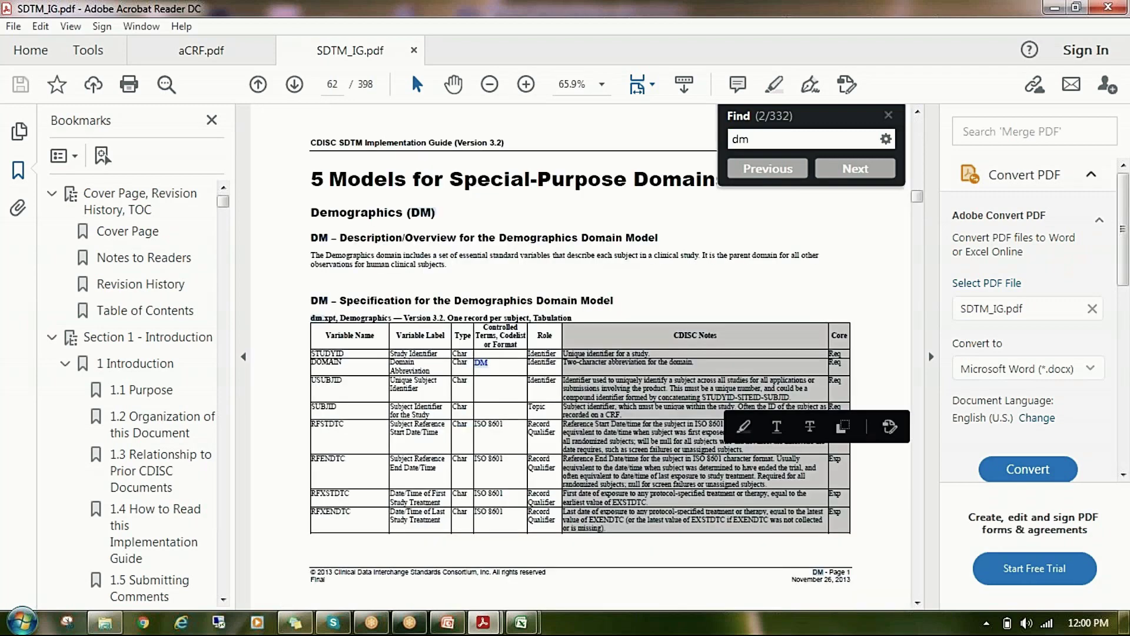
pyautogui.click(888, 115)
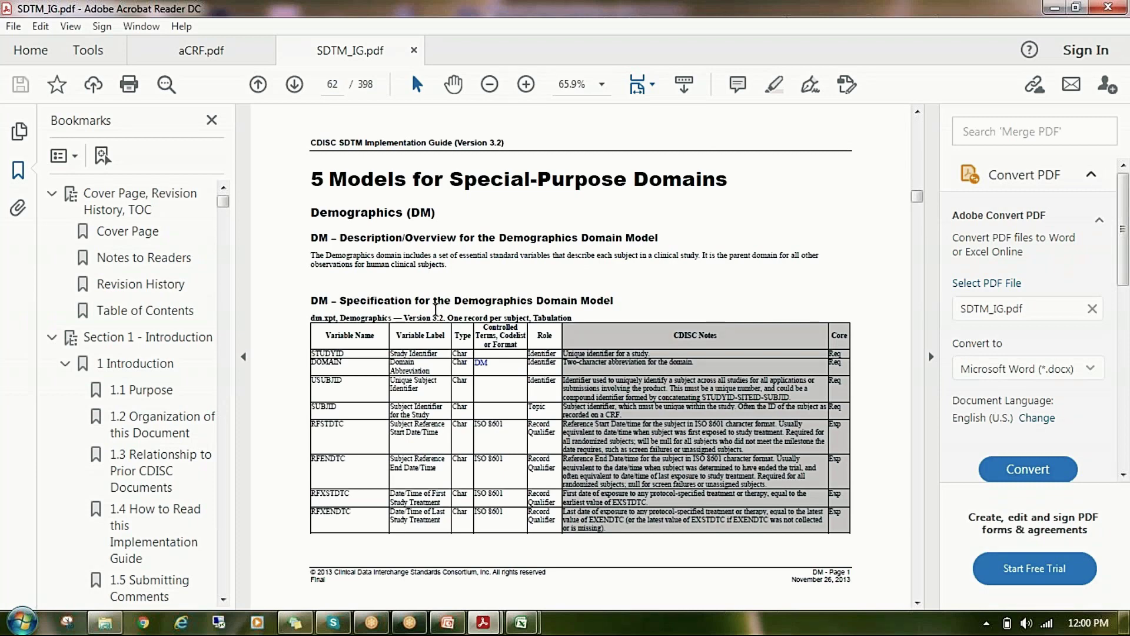
pyautogui.scroll(-3, 716, 412)
pyautogui.scroll(-1, 716, 421)
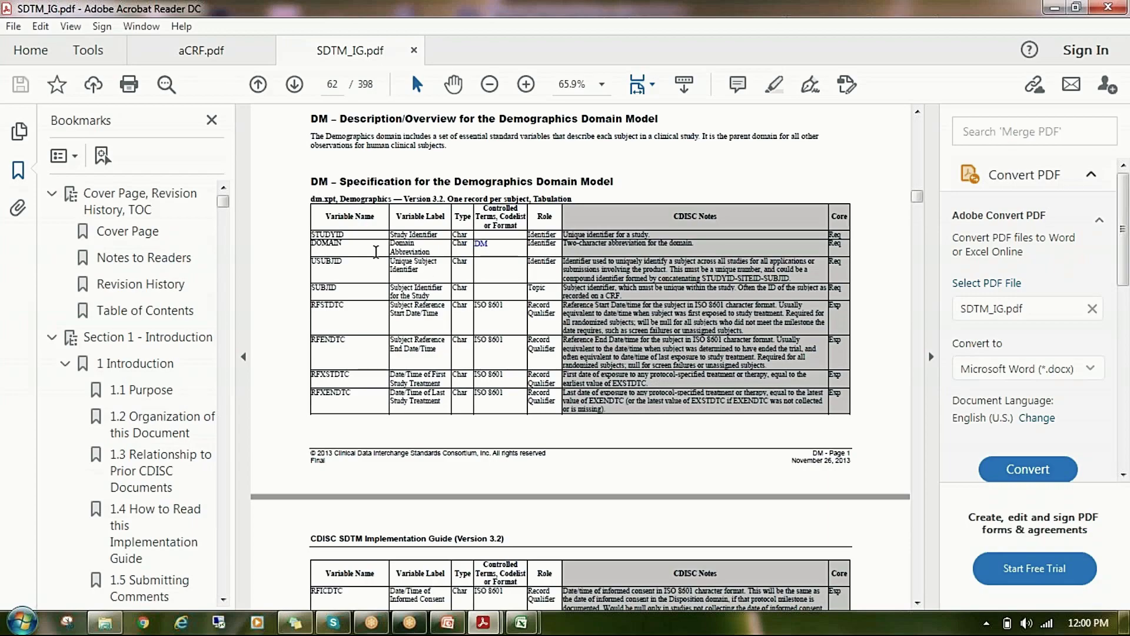
pyautogui.scroll(-2, 344, 254)
pyautogui.scroll(-15, 347, 272)
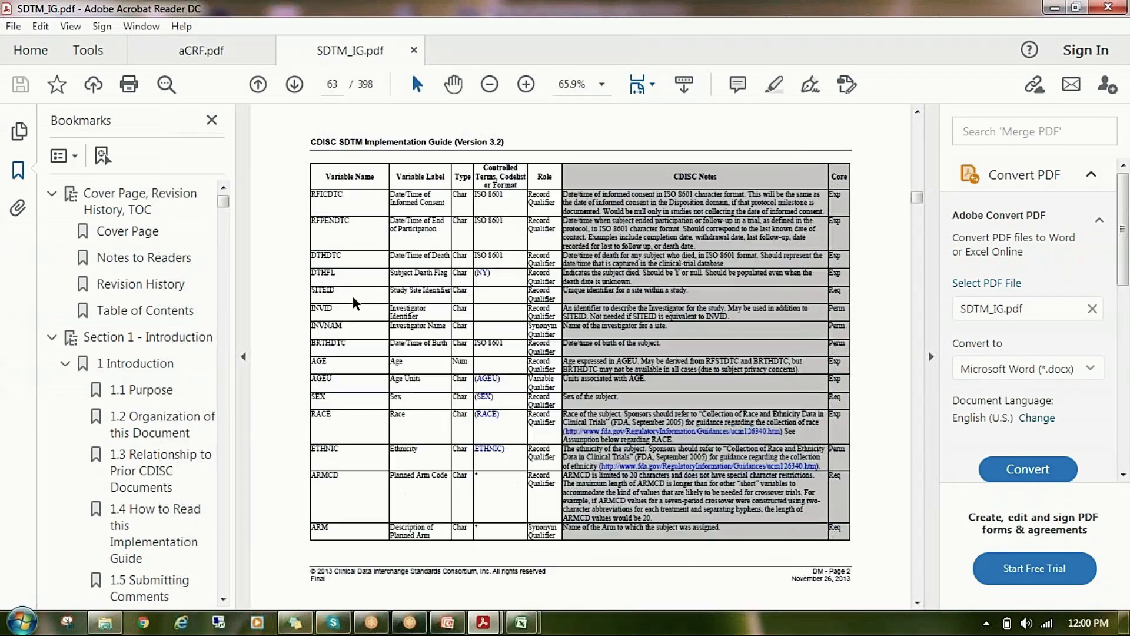
pyautogui.scroll(12, 378, 320)
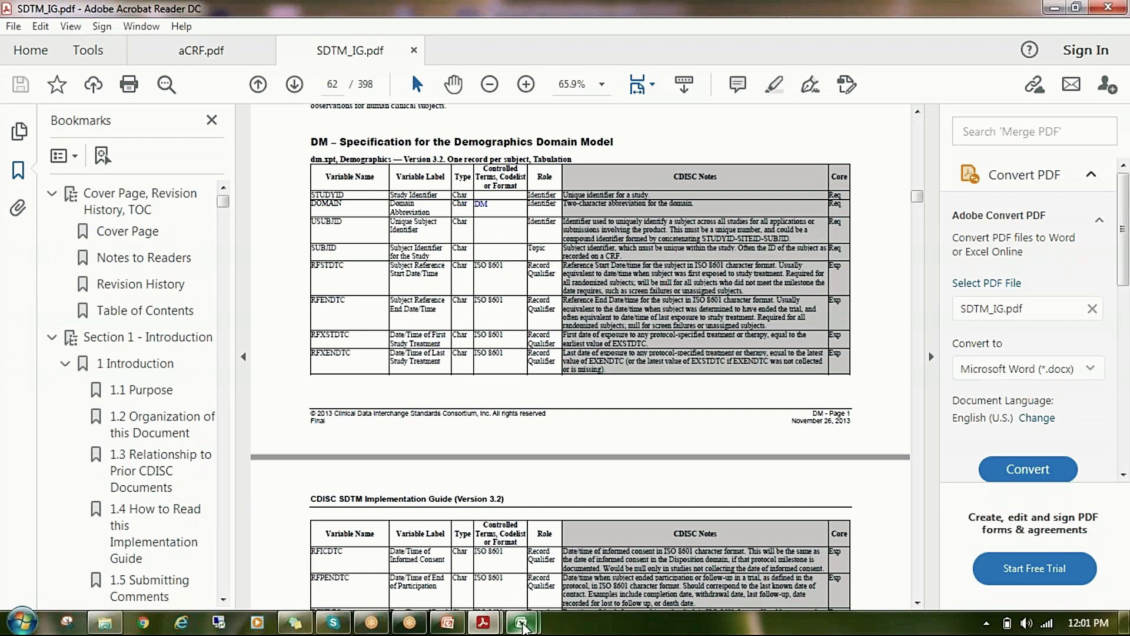
# Review the DM sheet's variable names, labels, types, codelists/formats, core values and Len column.
pyautogui.moveTo(521, 622)
pyautogui.click(612, 541)
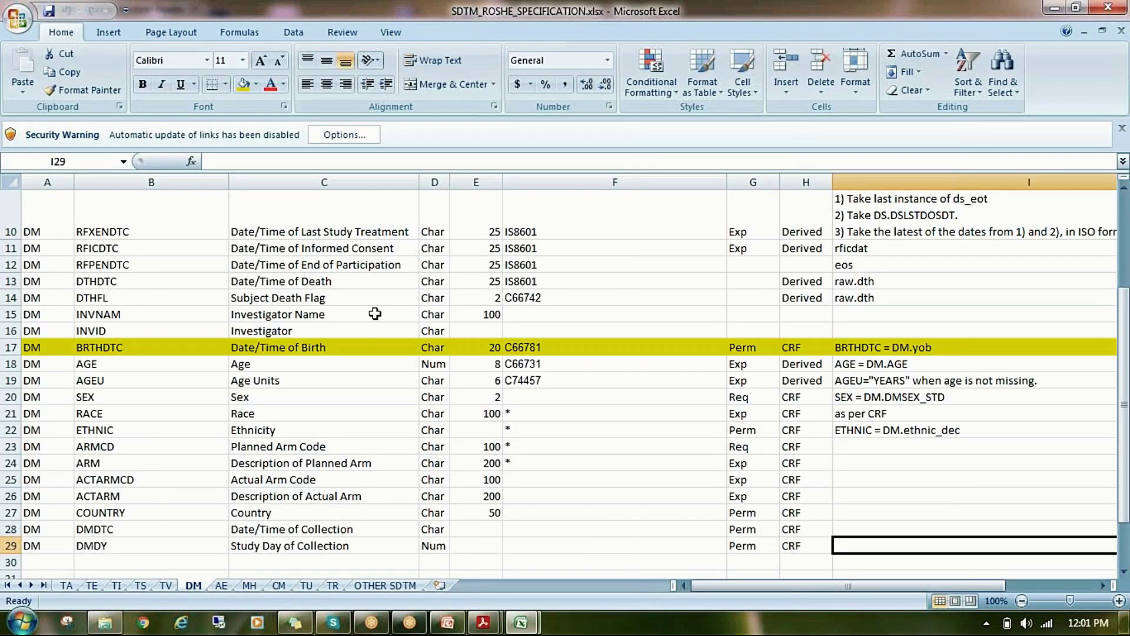
pyautogui.scroll(3, 374, 314)
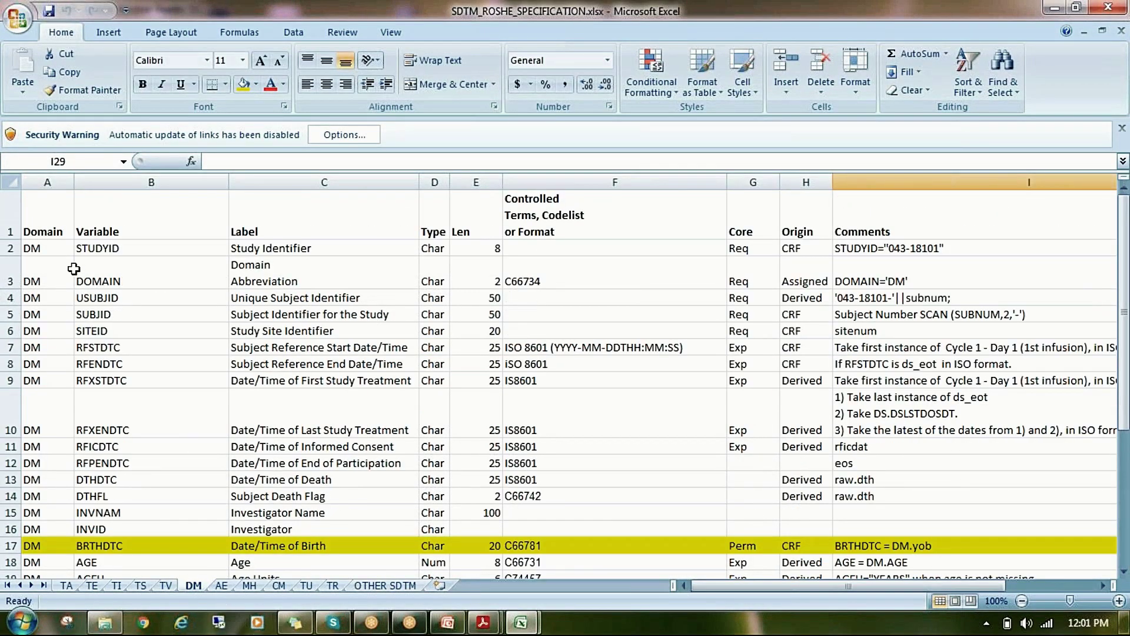
pyautogui.moveTo(106, 244); pyautogui.dragTo(96, 380)
pyautogui.moveTo(295, 247); pyautogui.dragTo(318, 432)
pyautogui.moveTo(435, 250); pyautogui.dragTo(419, 396)
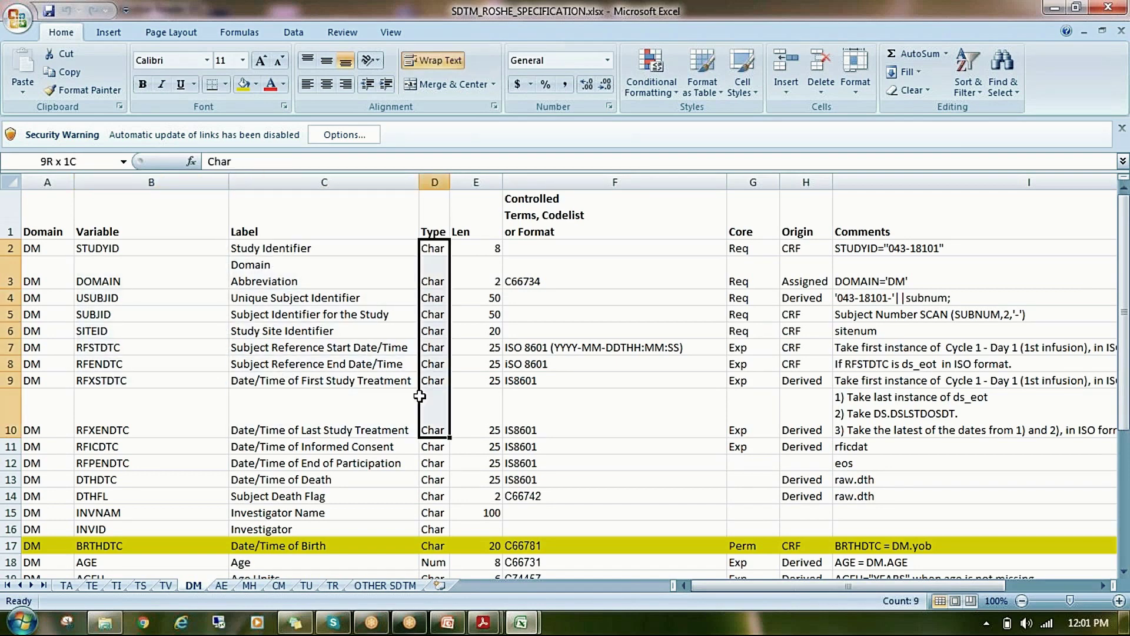
pyautogui.moveTo(572, 264); pyautogui.dragTo(555, 366)
pyautogui.moveTo(753, 250); pyautogui.dragTo(747, 347)
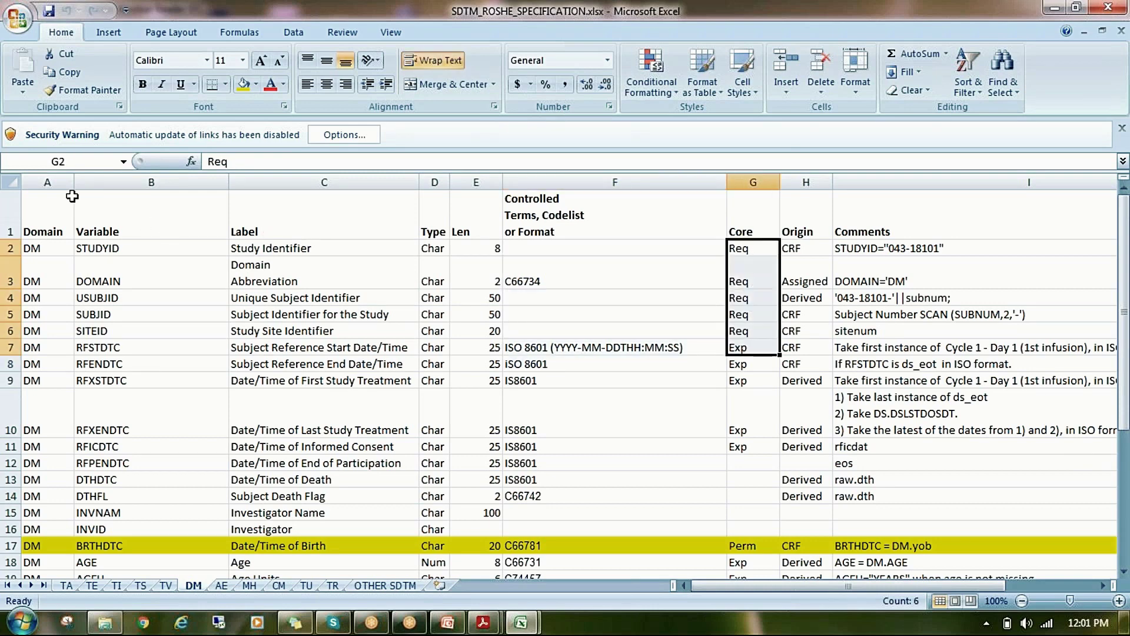
pyautogui.click(487, 181)
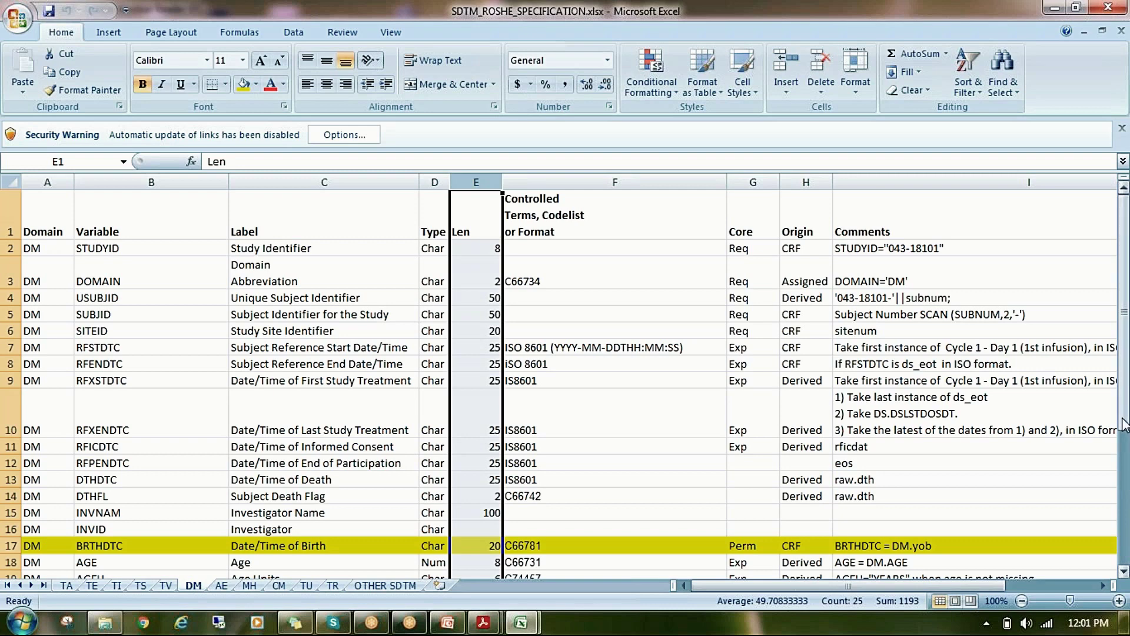
# Check the IS8601 entry in F11, columns A–H, the Origin and Comments headers, and USUBJID.
pyautogui.click(658, 443)
pyautogui.moveTo(47, 174); pyautogui.dragTo(627, 210)
pyautogui.moveTo(705, 210); pyautogui.dragTo(792, 223)
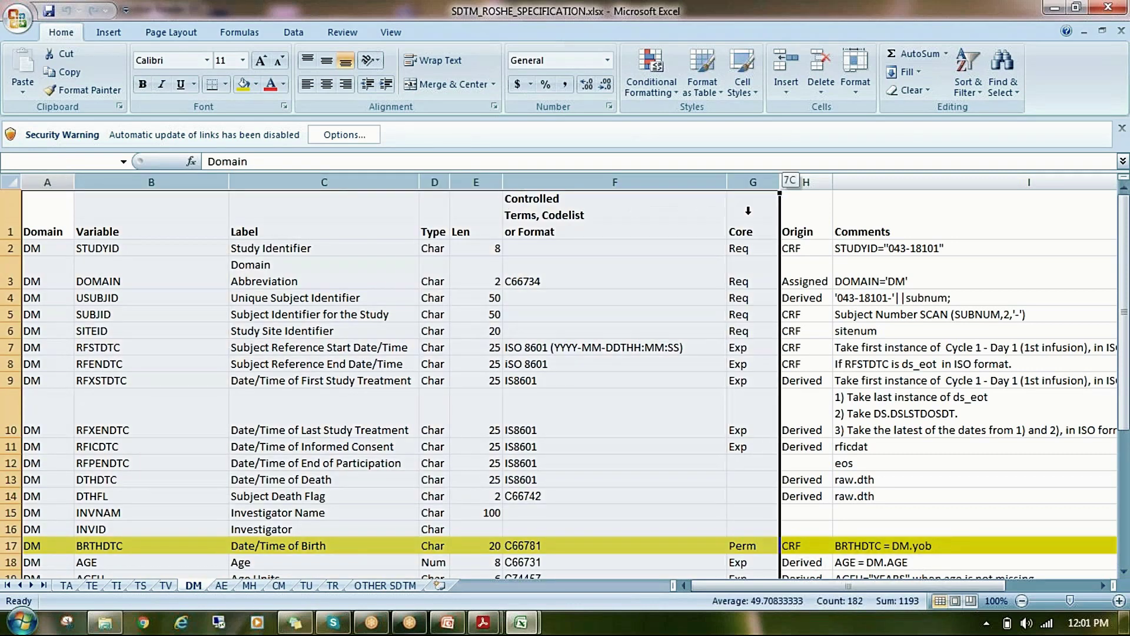
pyautogui.click(801, 231)
pyautogui.click(892, 231)
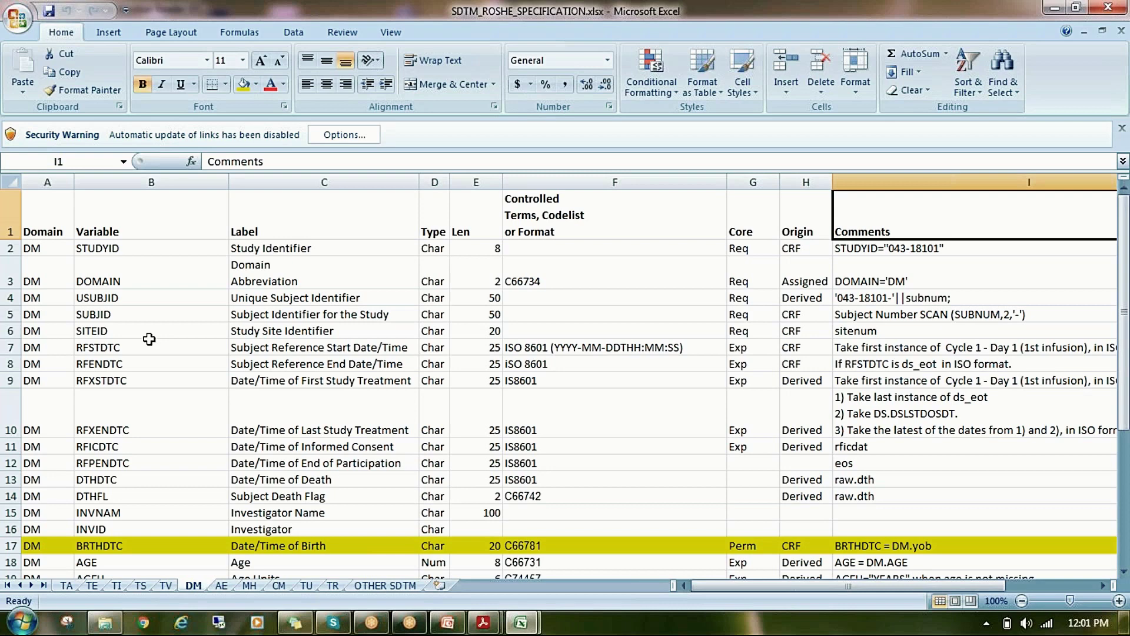
pyautogui.click(122, 291)
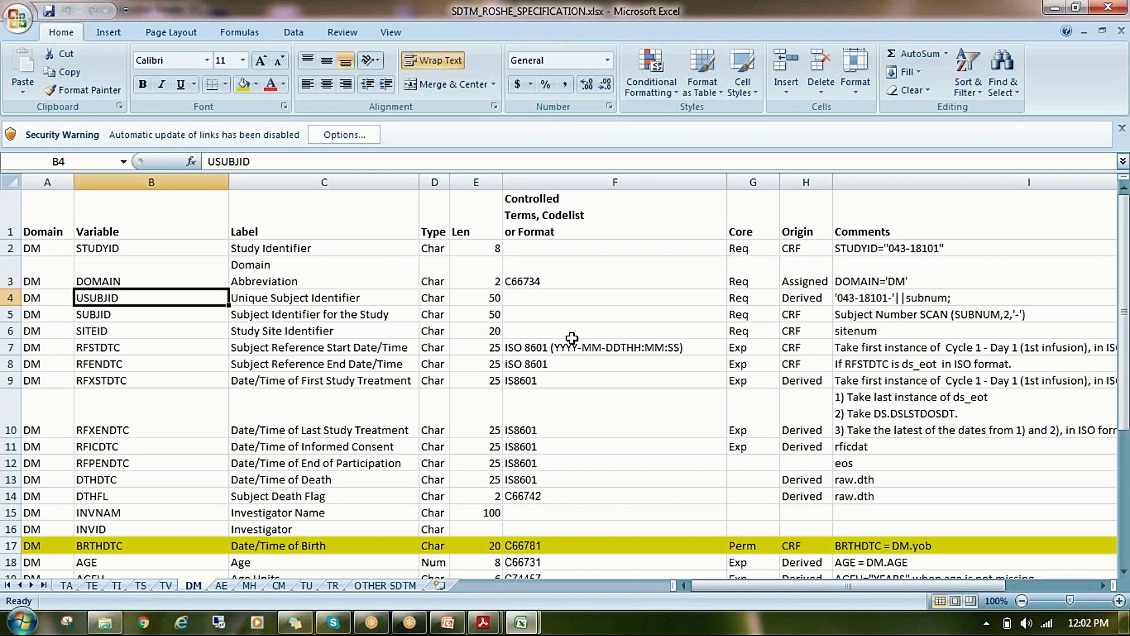
pyautogui.click(817, 309)
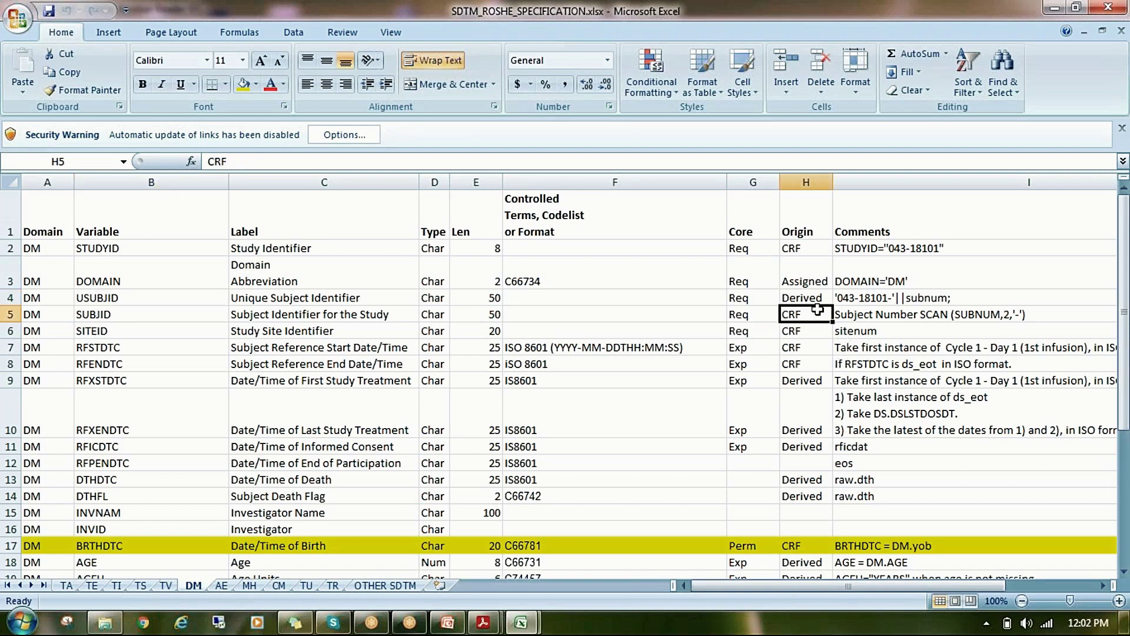
pyautogui.click(879, 269)
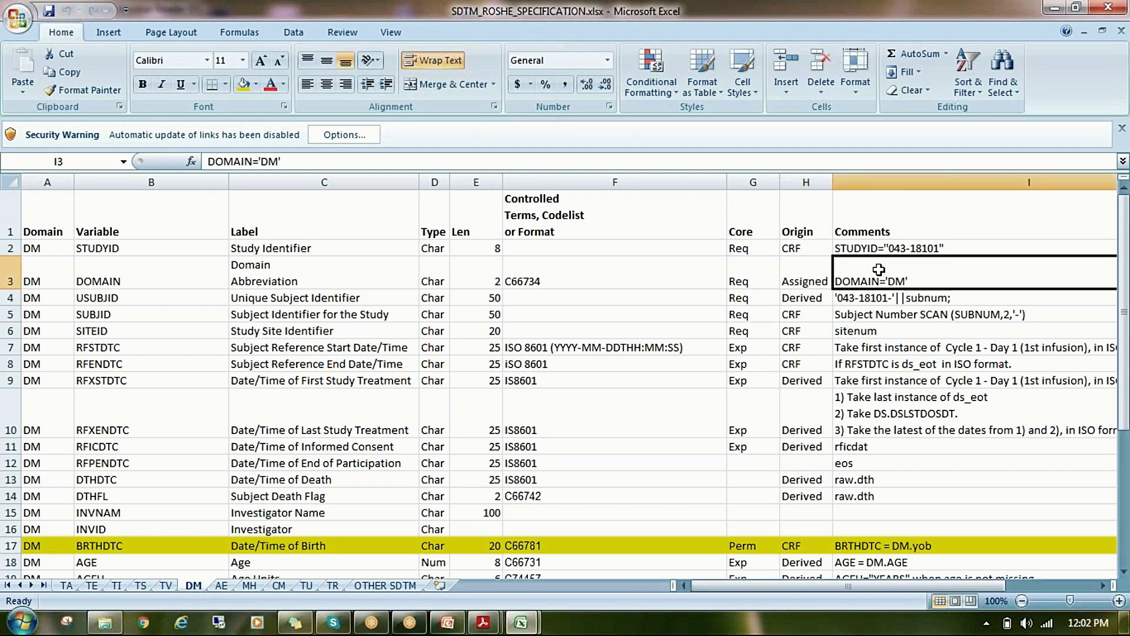
pyautogui.click(98, 344)
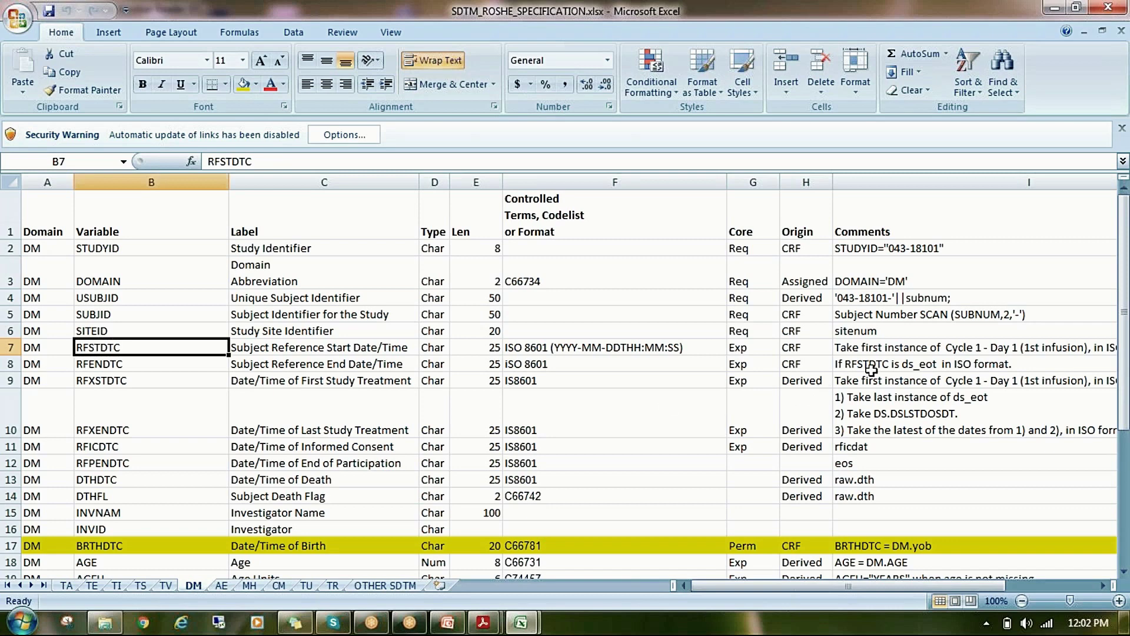
pyautogui.click(924, 361)
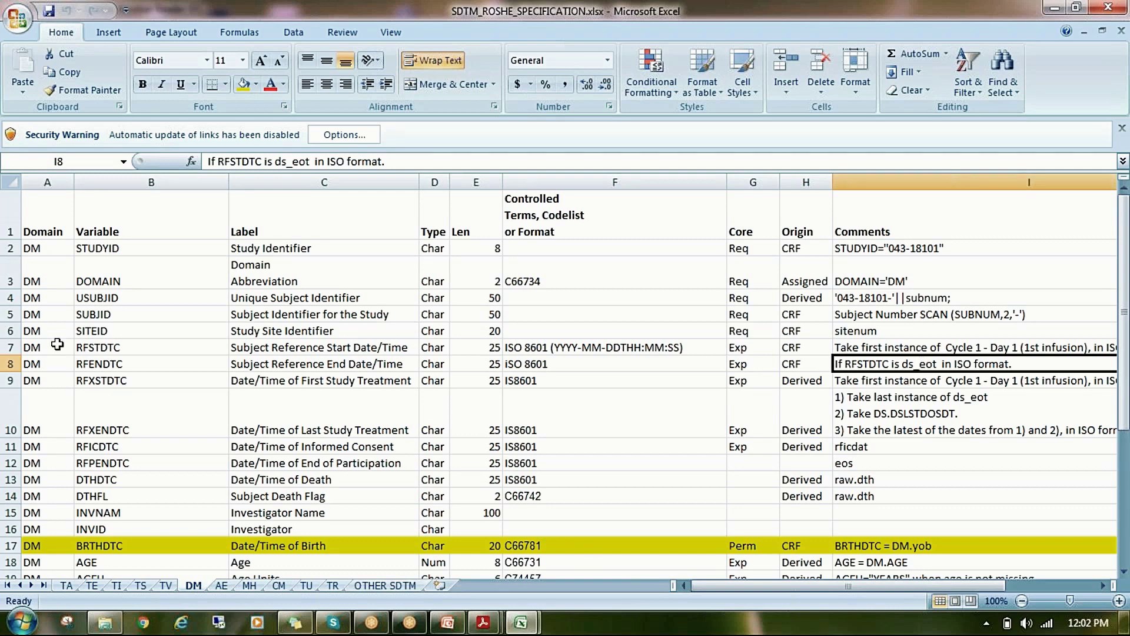
pyautogui.click(99, 625)
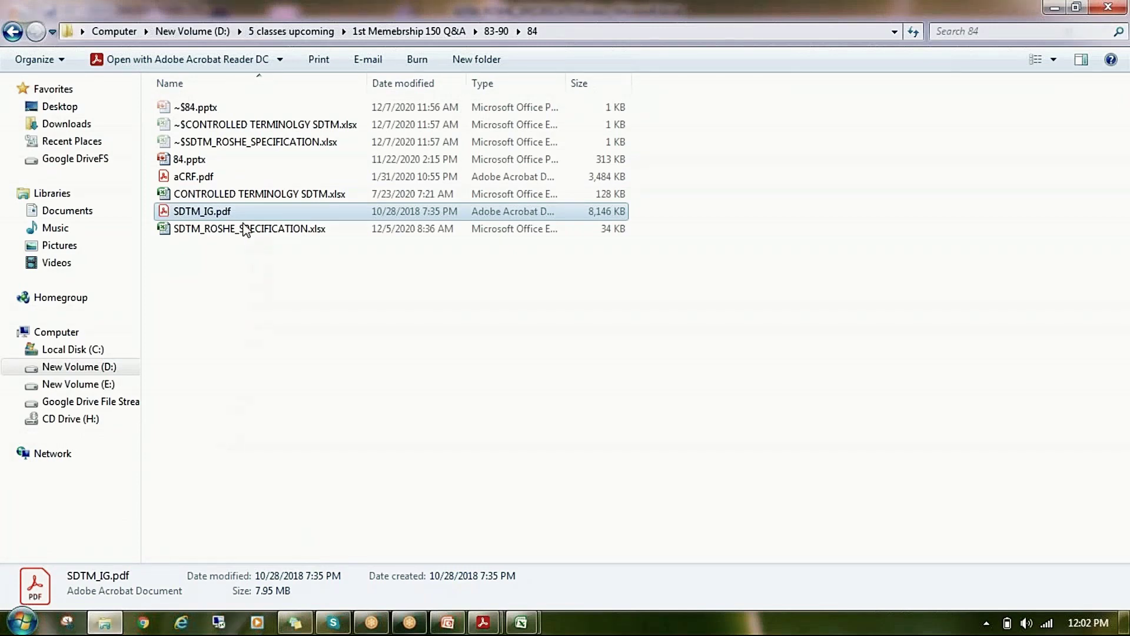
# Go over the four files in folder 84, then bring SDTM_ROSHE_SPECIFICATION.xlsx to the front.
pyautogui.click(231, 195)
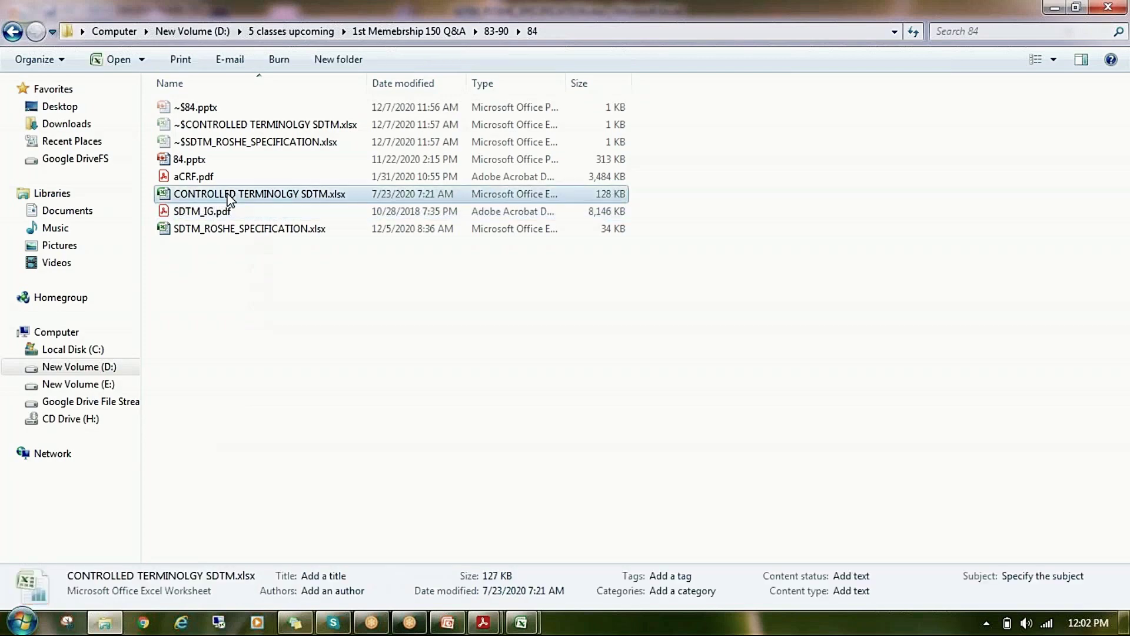
pyautogui.click(223, 177)
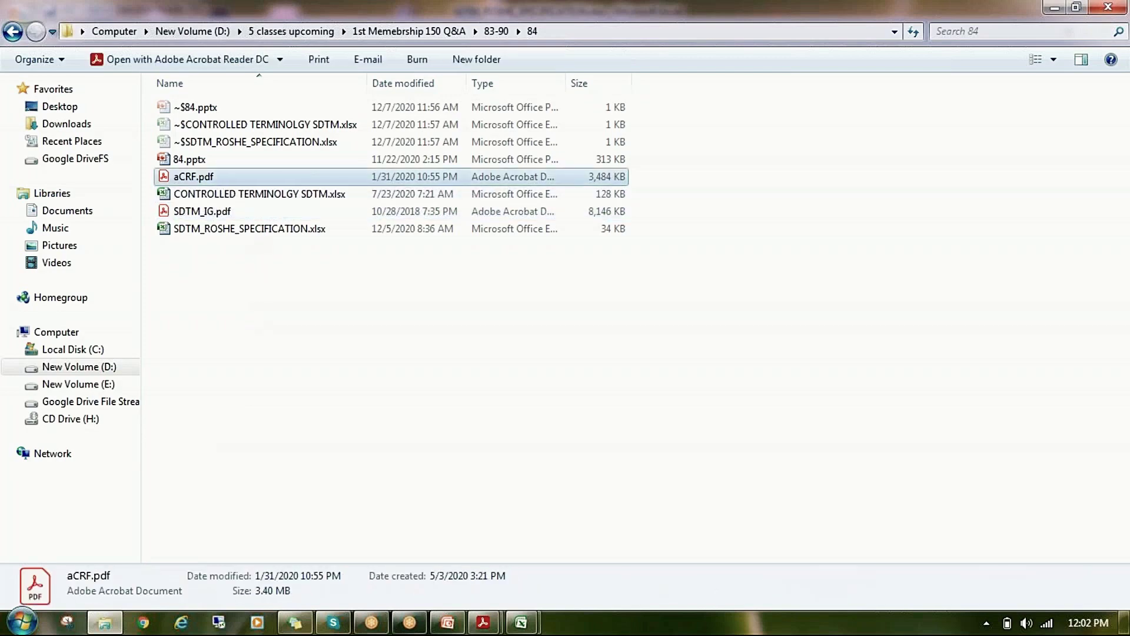
pyautogui.click(245, 213)
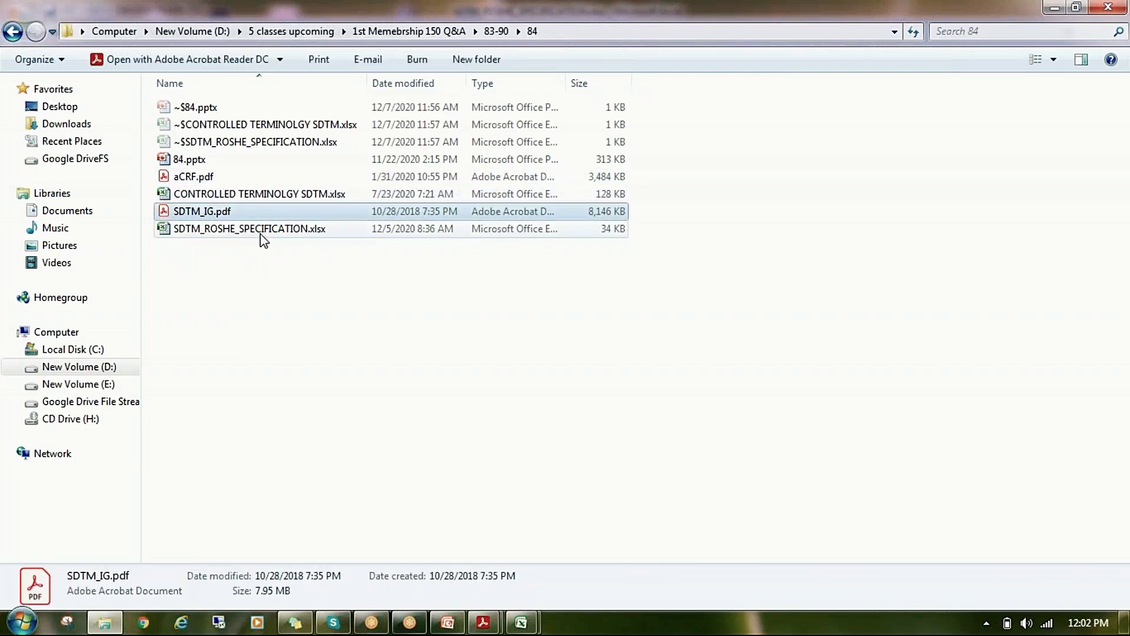
pyautogui.click(261, 234)
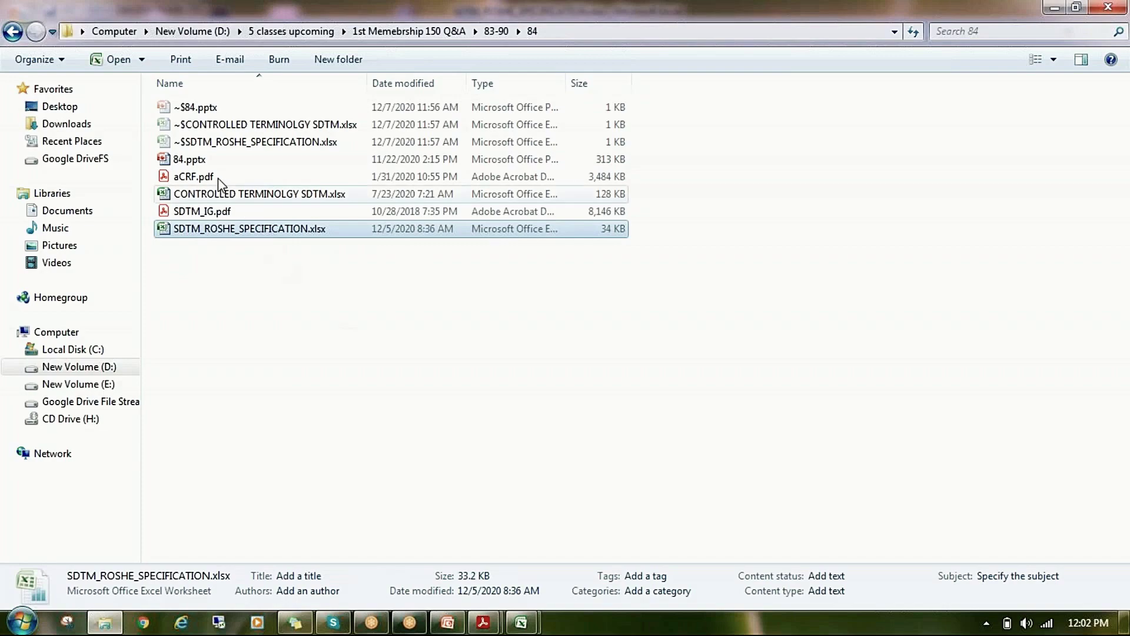
pyautogui.moveTo(524, 626)
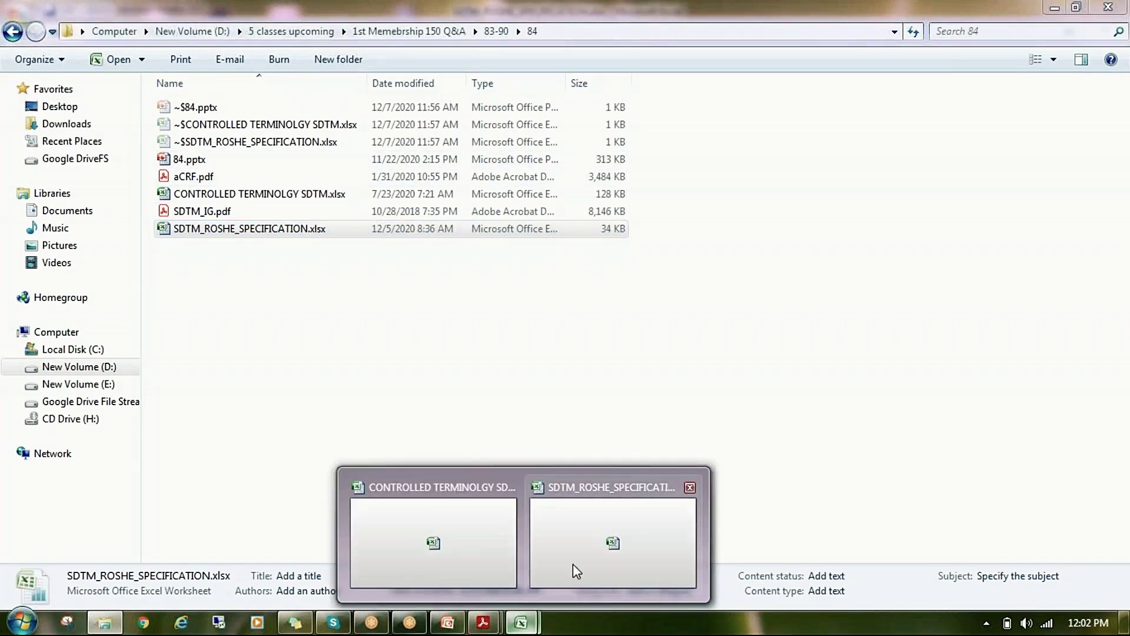
pyautogui.click(576, 571)
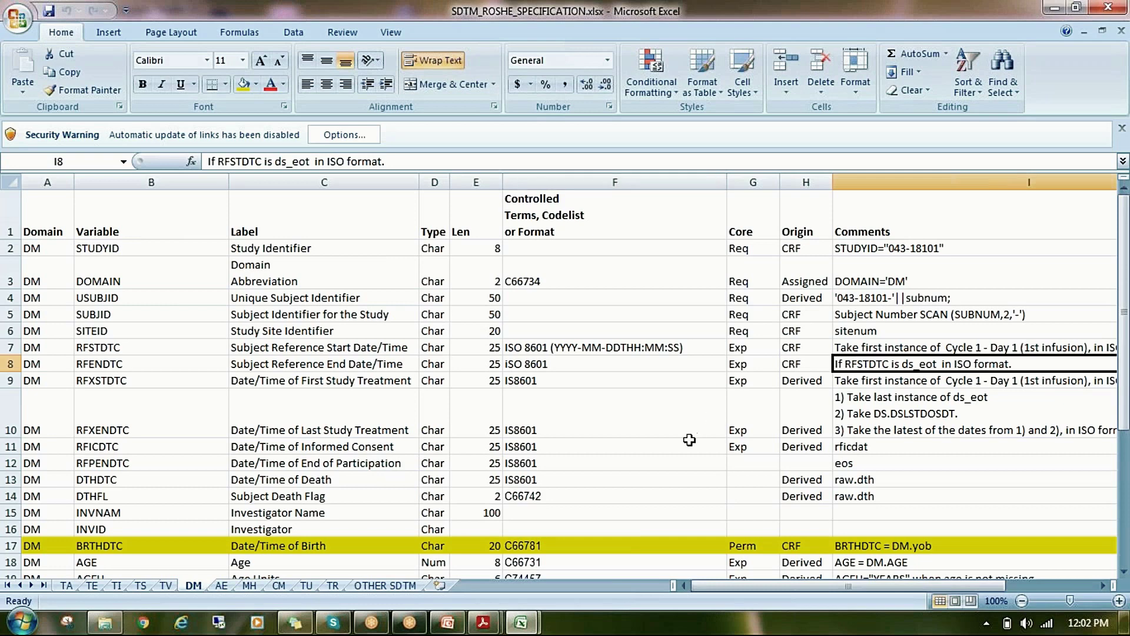
# Scroll the DM sheet to the BRTHDTC row 17 and select its variable name cell B17.
pyautogui.scroll(-1, 692, 439)
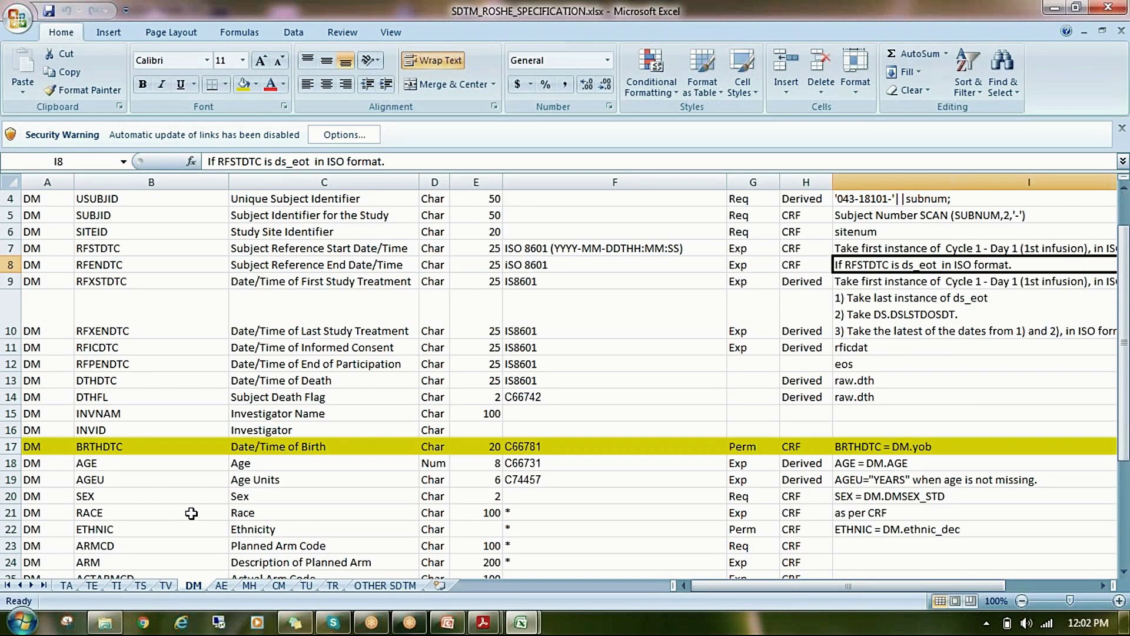
pyautogui.click(10, 447)
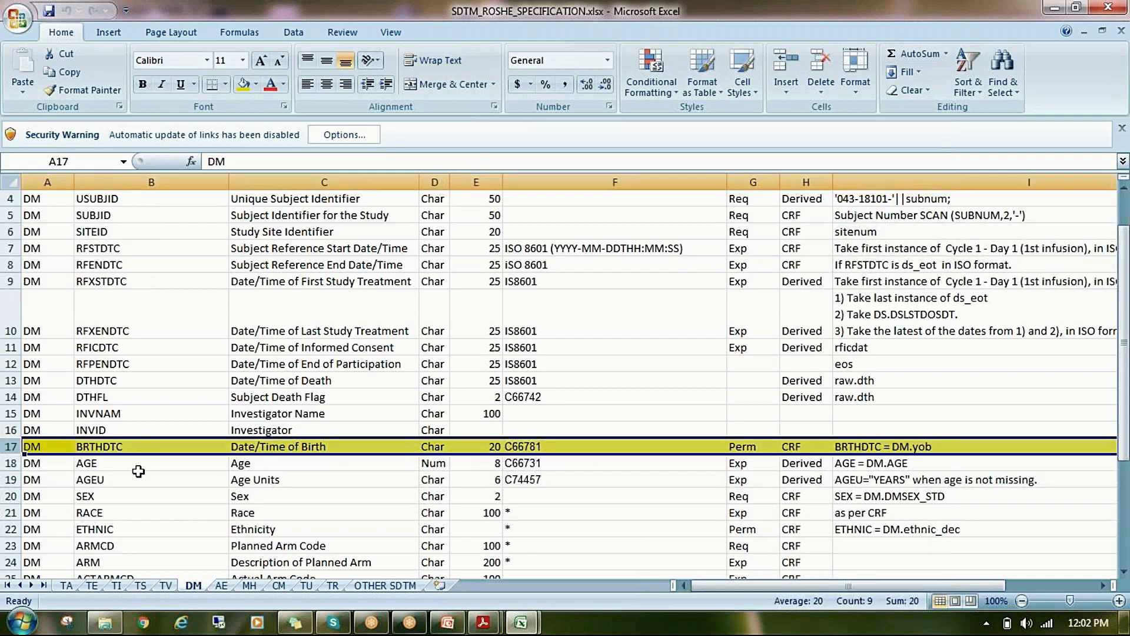
pyautogui.click(139, 477)
pyautogui.click(129, 449)
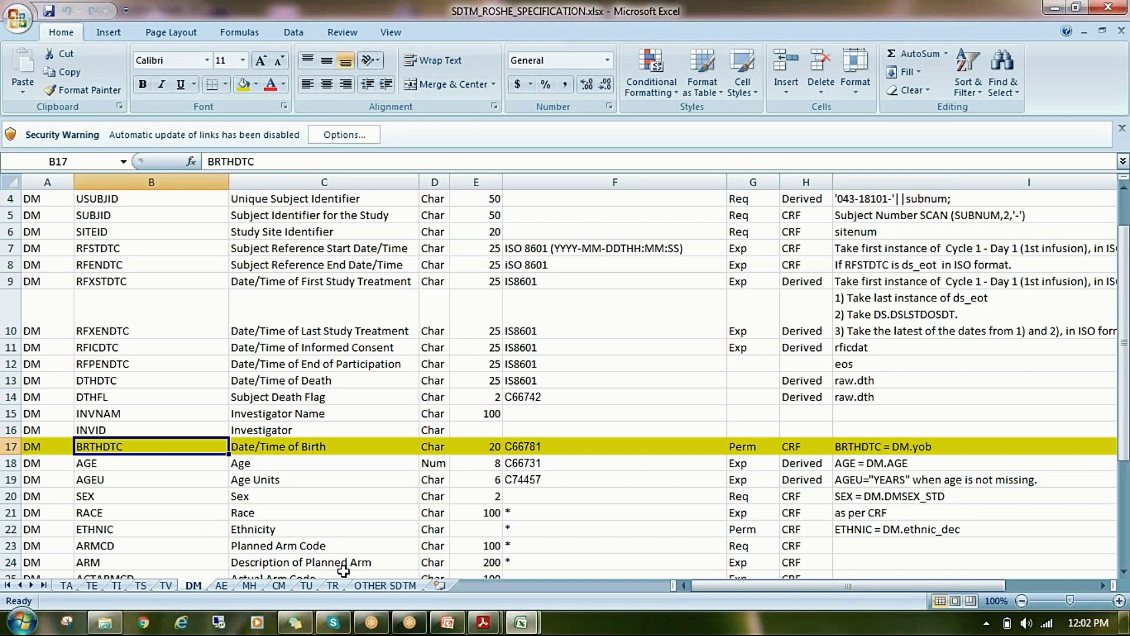
# In SDTM_IG.pdf, mark BRTHDTC and its ISO 8601 format in the DM table.
pyautogui.moveTo(482, 623)
pyautogui.click(528, 580)
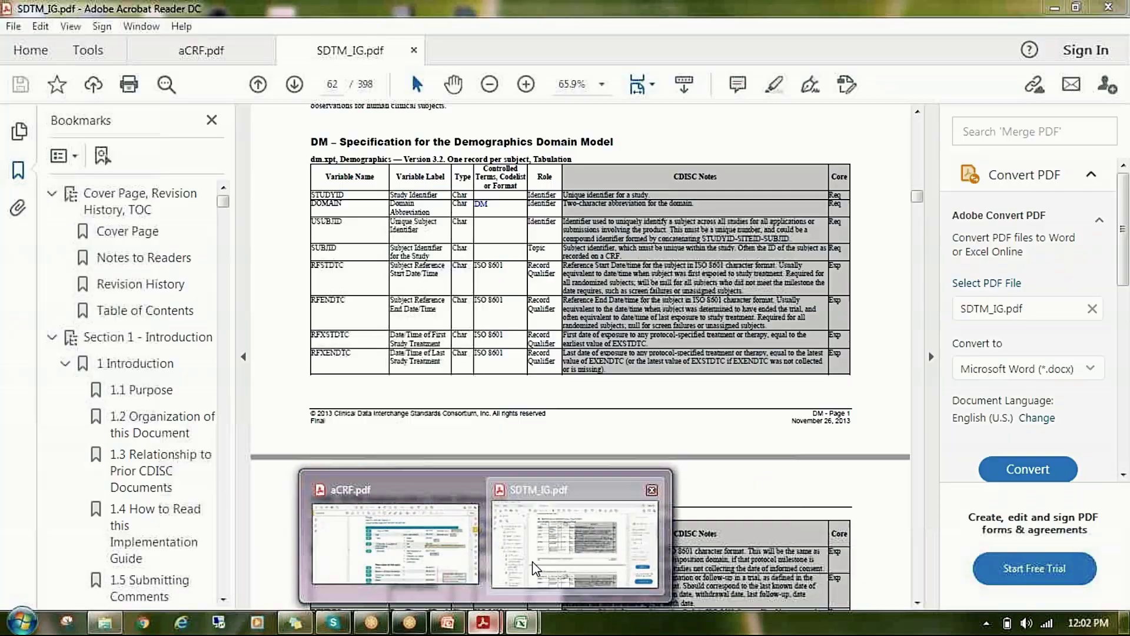
pyautogui.scroll(-10, 465, 449)
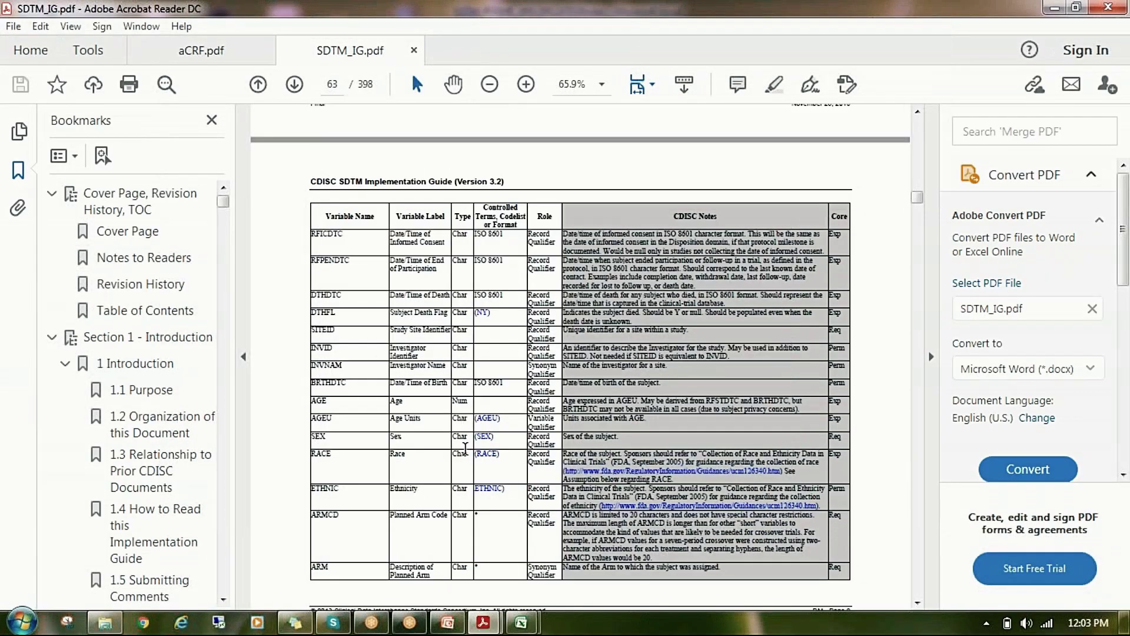
pyautogui.moveTo(317, 381); pyautogui.dragTo(448, 383)
pyautogui.click(396, 385)
pyautogui.moveTo(463, 385); pyautogui.dragTo(505, 386)
# Glance at the terminology workbook, then mark the SEX through RACE rows in the SDTM IG.
pyautogui.moveTo(521, 622)
pyautogui.click(441, 521)
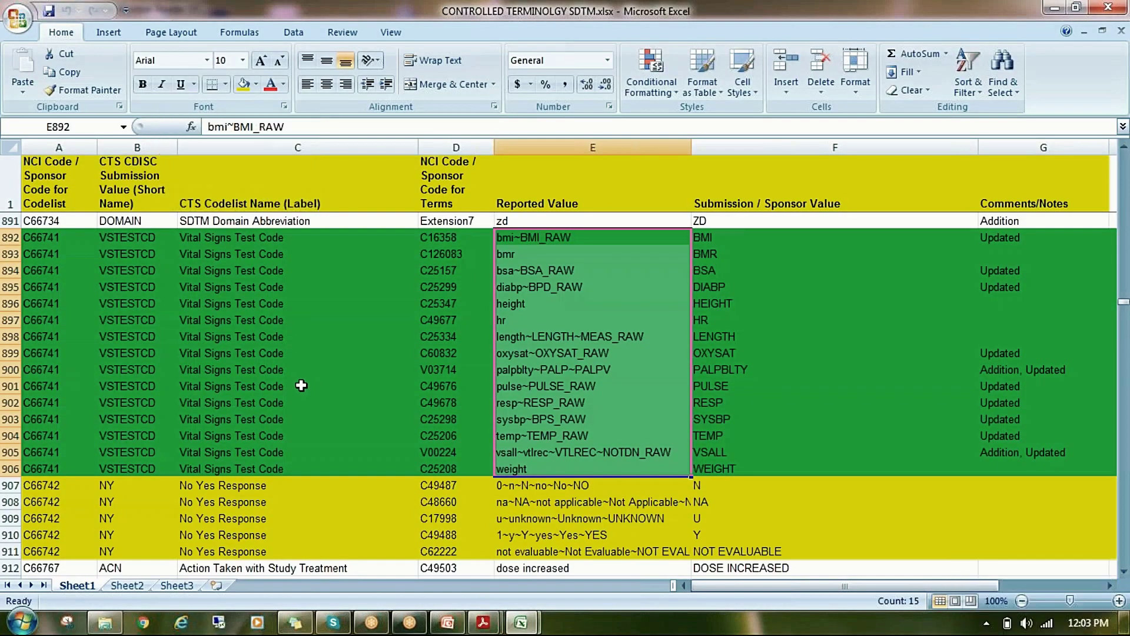
pyautogui.scroll(-3, 302, 384)
pyautogui.moveTo(495, 623)
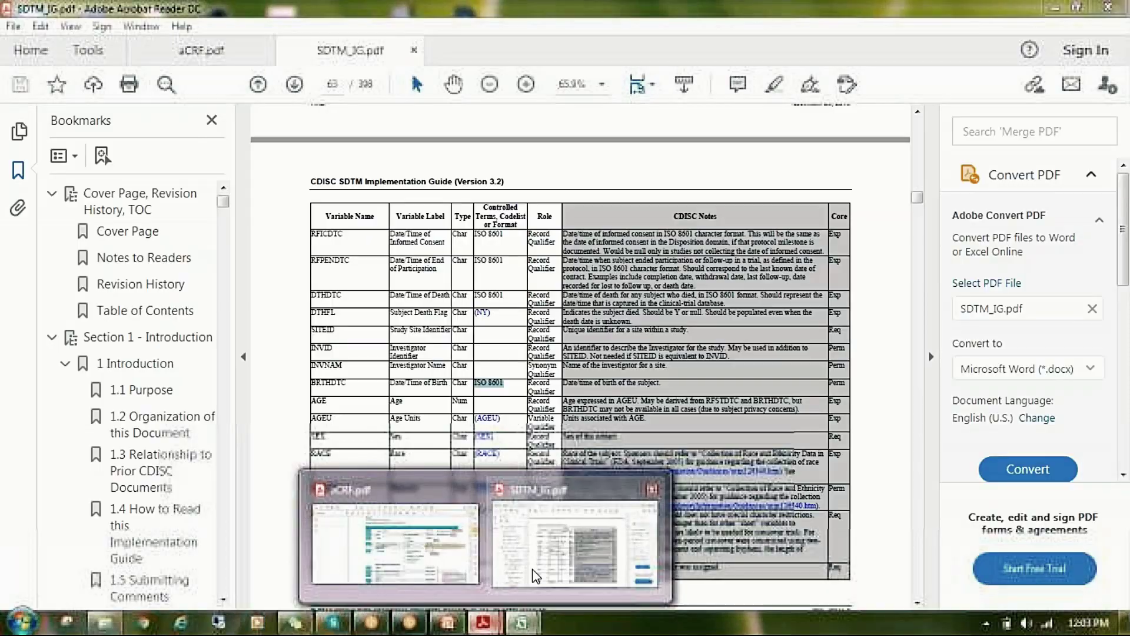
pyautogui.click(563, 533)
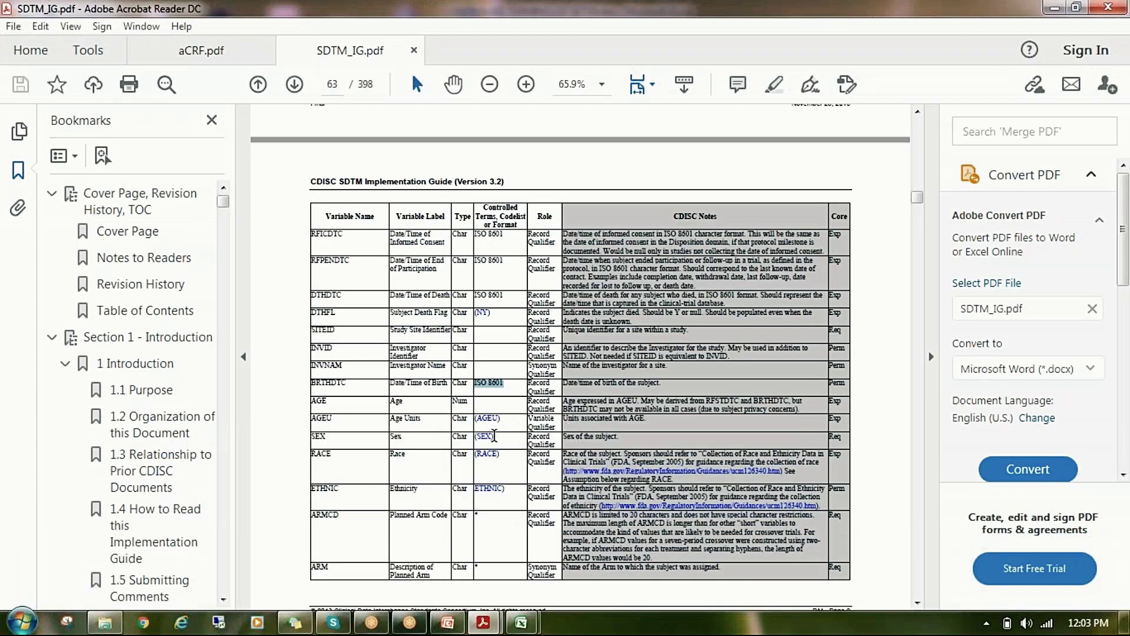
pyautogui.moveTo(316, 439); pyautogui.dragTo(478, 445)
pyautogui.click(503, 445)
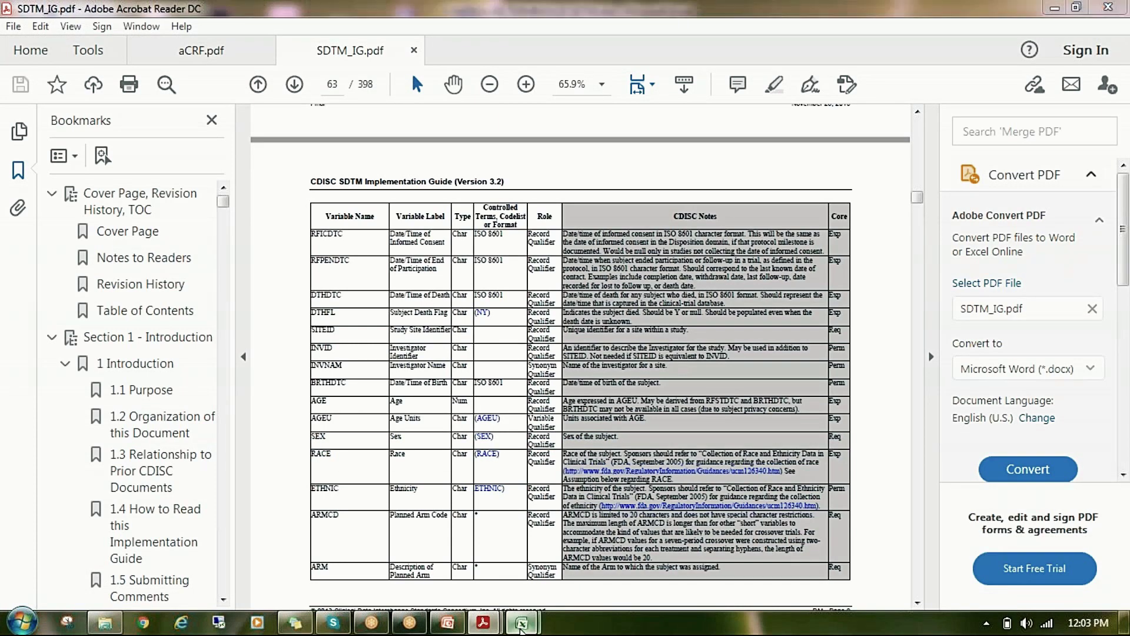
# Search the terminology sheet for "sex" until reaching the SEX codelist at row 841.
pyautogui.moveTo(521, 622)
pyautogui.click(492, 560)
pyautogui.click(159, 367)
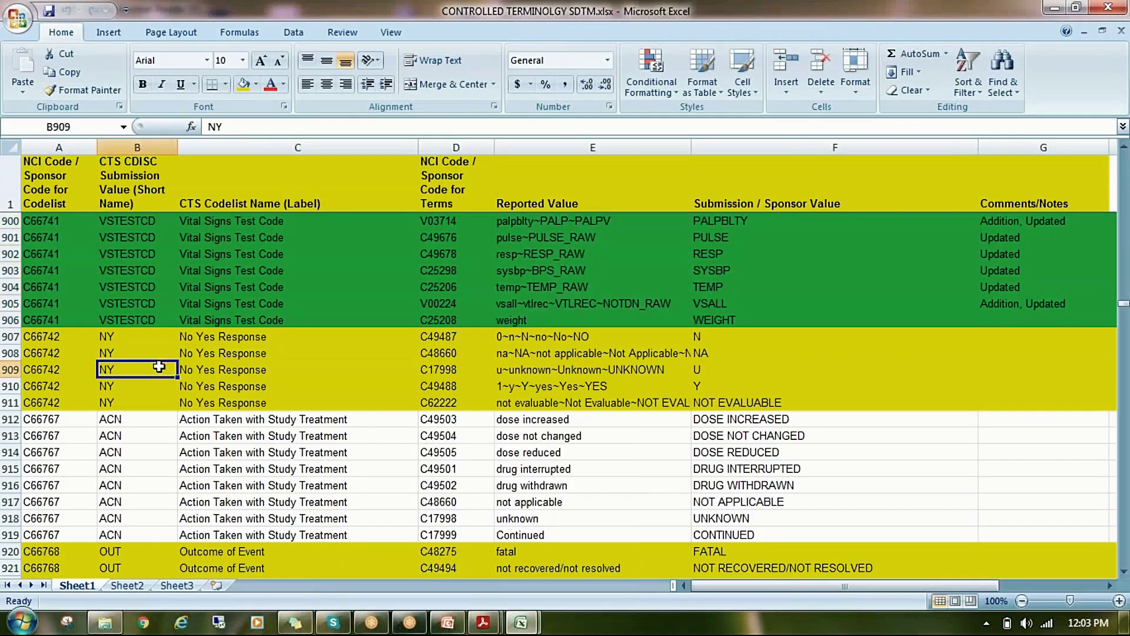
pyautogui.hotkey('ctrl', 'f')
pyautogui.write('sex')
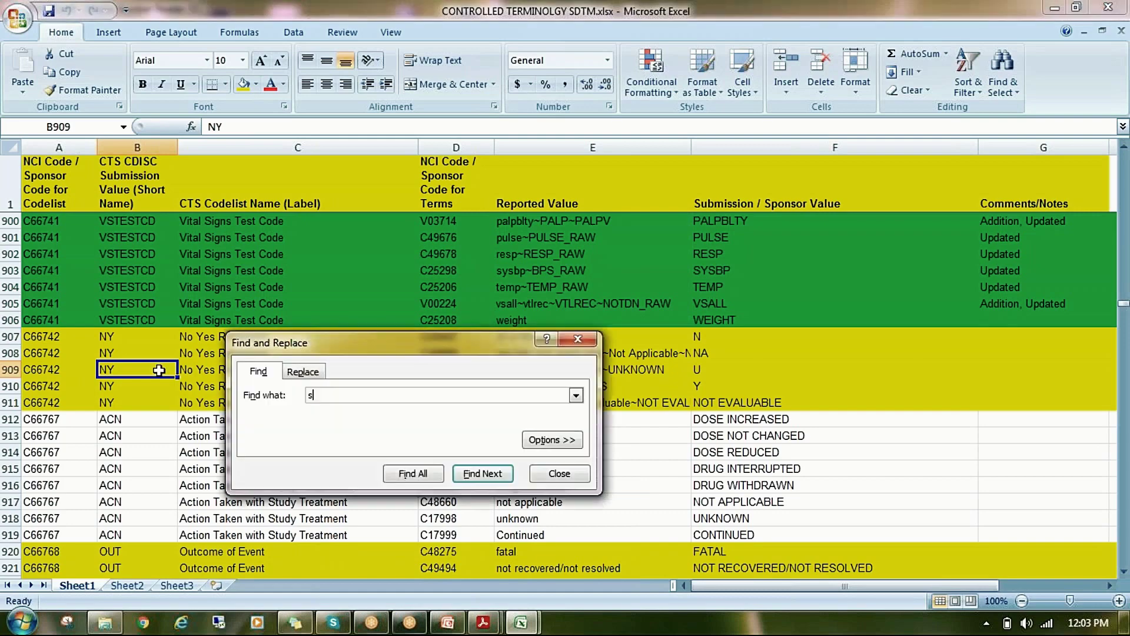
pyautogui.click(472, 475)
pyautogui.click(472, 475)
pyautogui.click(472, 475)
pyautogui.click(472, 476)
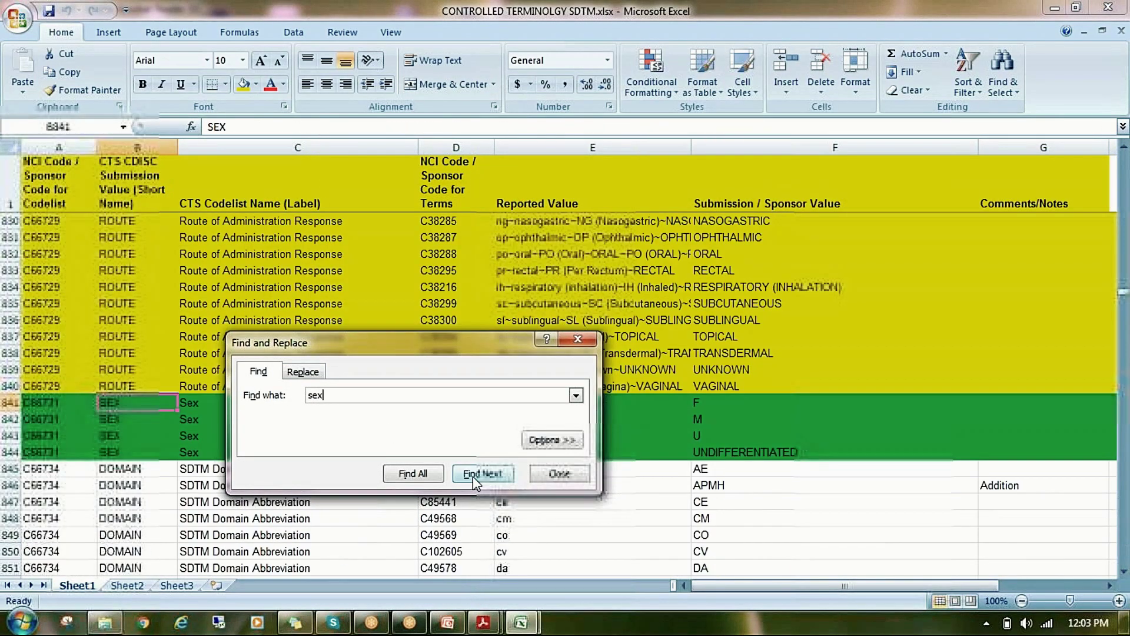
pyautogui.click(542, 474)
# Select the SEX reported values E841:E844 and submission values F841:F844, including MALE and M.
pyautogui.click(207, 440)
pyautogui.moveTo(567, 404); pyautogui.dragTo(562, 451)
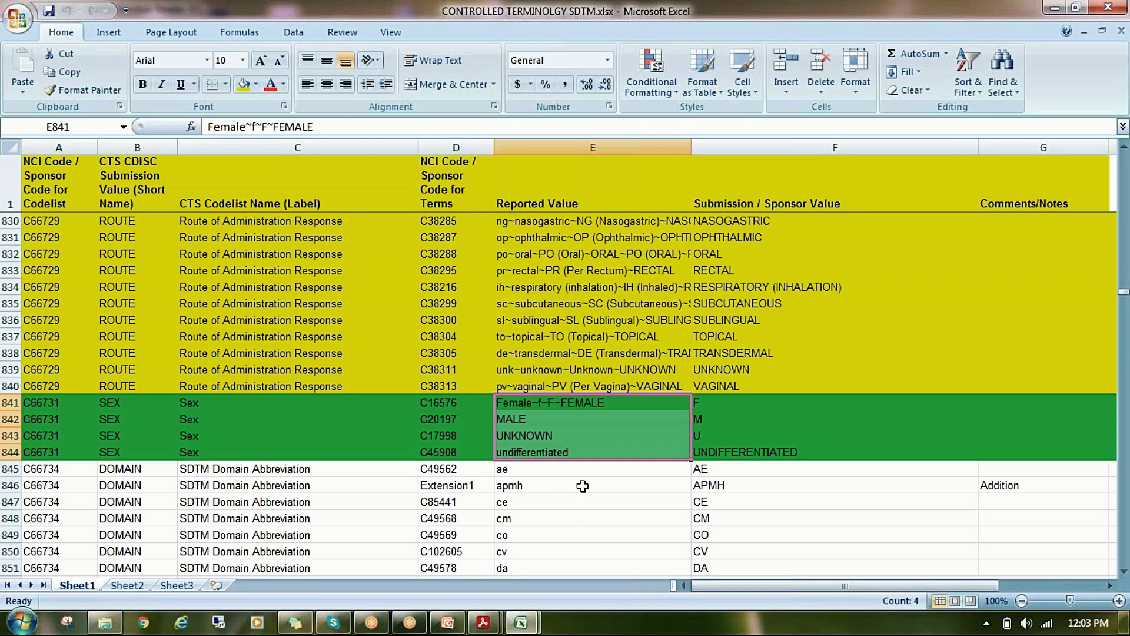
pyautogui.moveTo(741, 400); pyautogui.dragTo(751, 459)
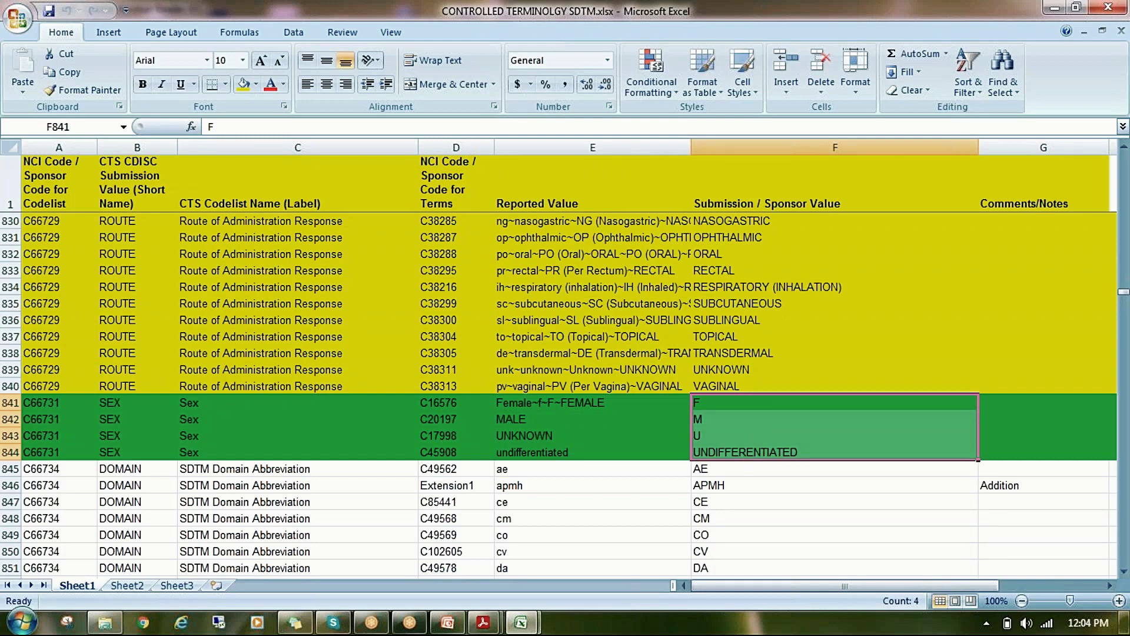
pyautogui.click(591, 416)
pyautogui.click(699, 420)
pyautogui.moveTo(603, 403); pyautogui.dragTo(613, 455)
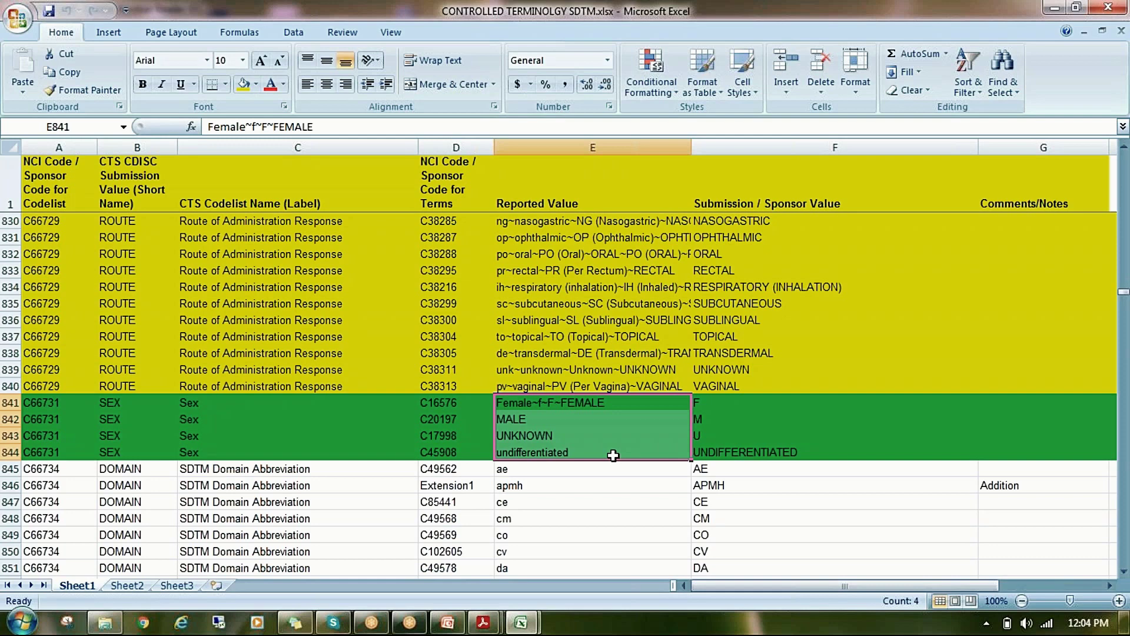
pyautogui.moveTo(730, 406); pyautogui.dragTo(735, 450)
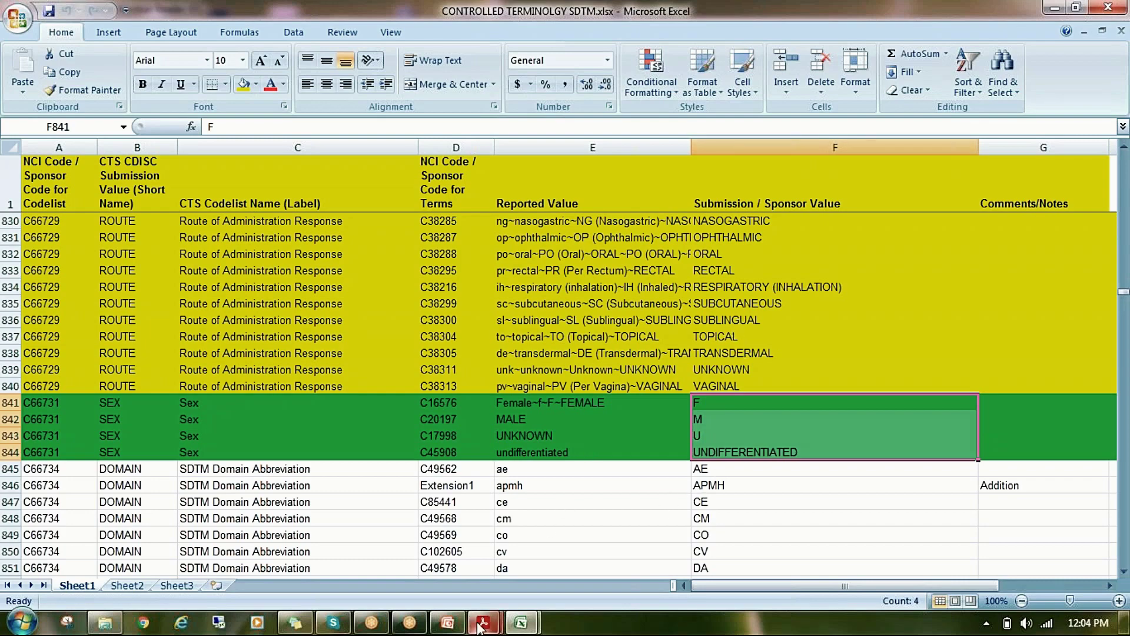
# Review the SDTM IG DM table, then select the specification's Date/Time of Birth cell C17.
pyautogui.moveTo(480, 627)
pyautogui.click(539, 574)
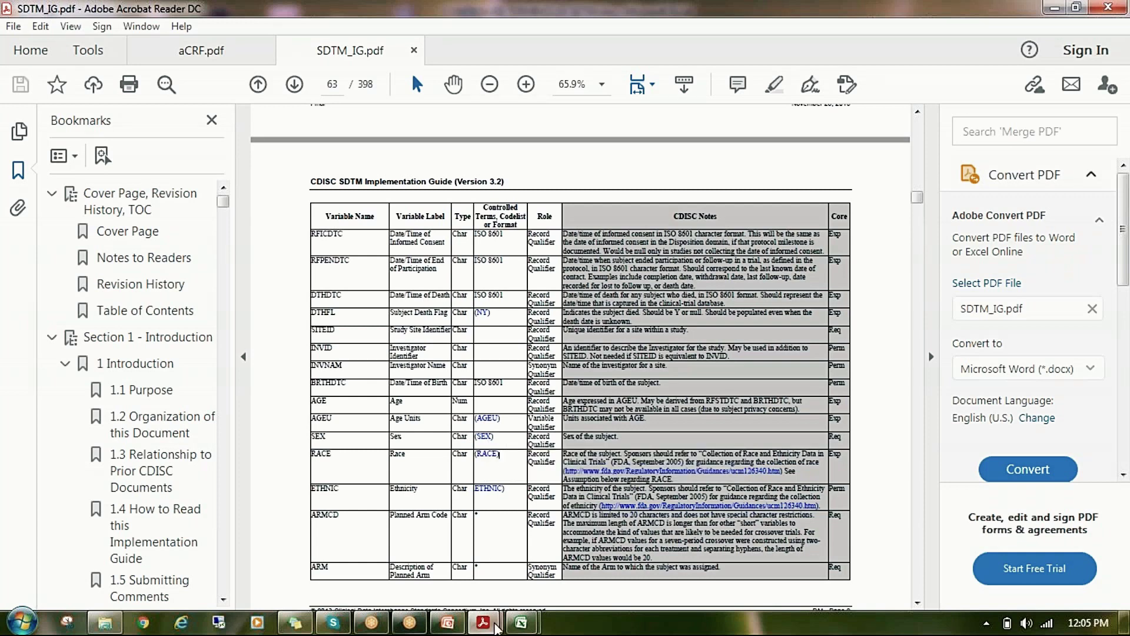
pyautogui.moveTo(518, 622)
pyautogui.click(565, 562)
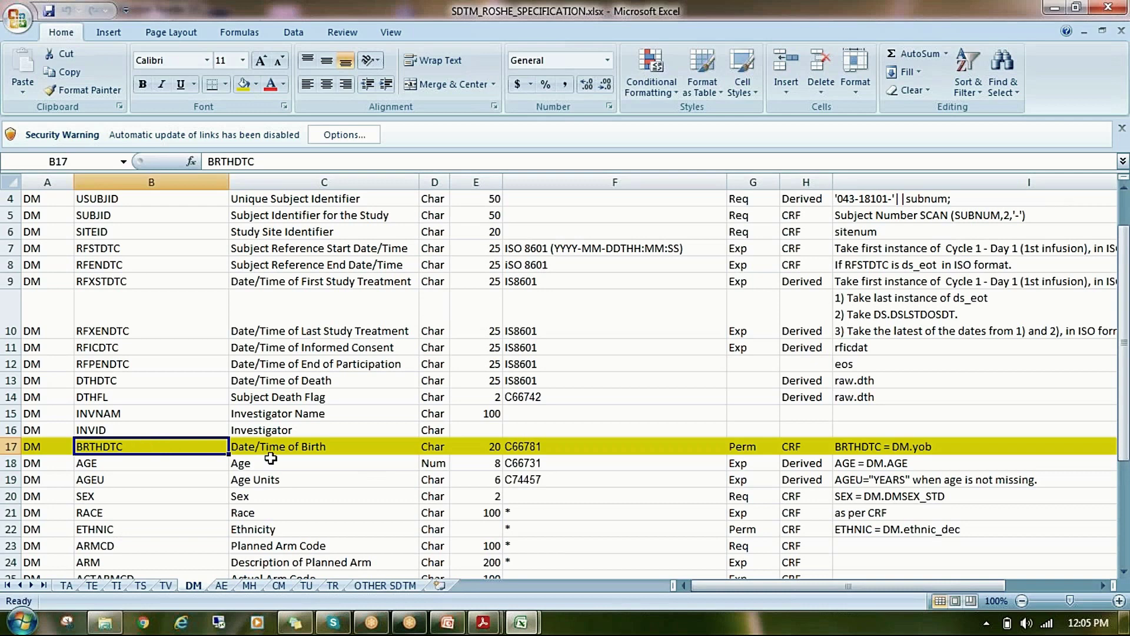
pyautogui.click(328, 452)
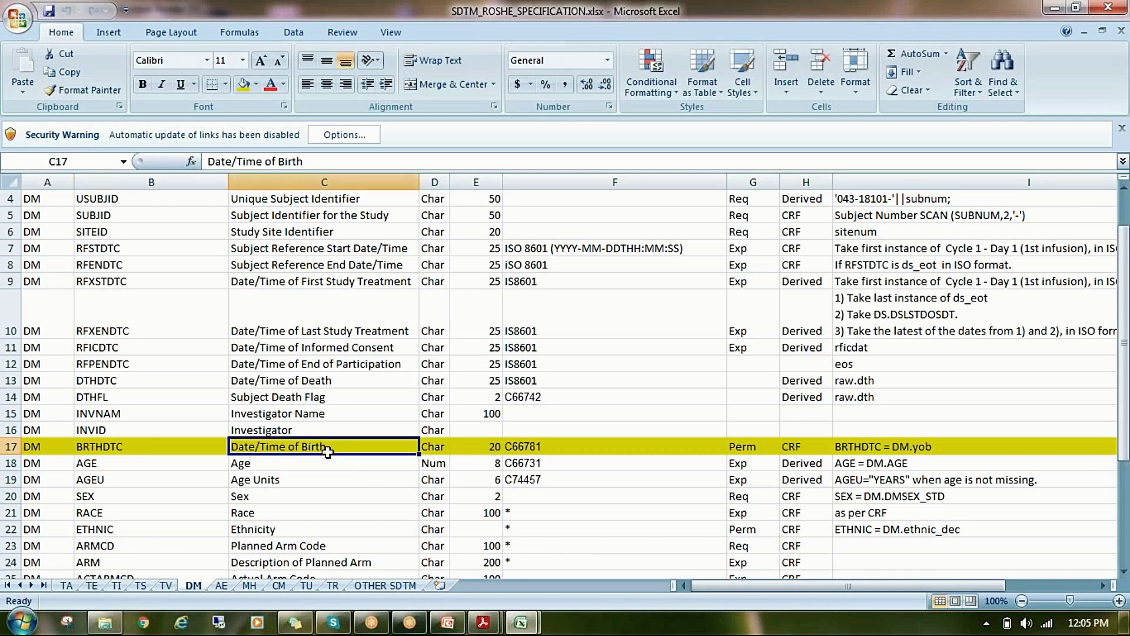
pyautogui.click(483, 622)
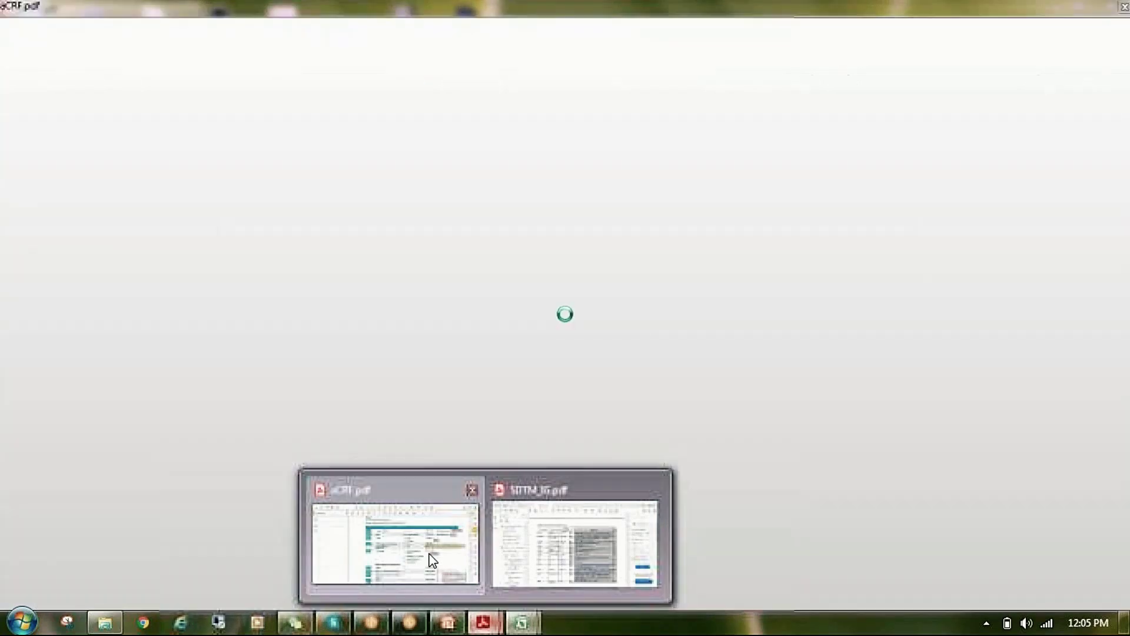
# In aCRF.pdf page 33, mark the Year of Birth question and its DM.YOB variable.
pyautogui.click(394, 542)
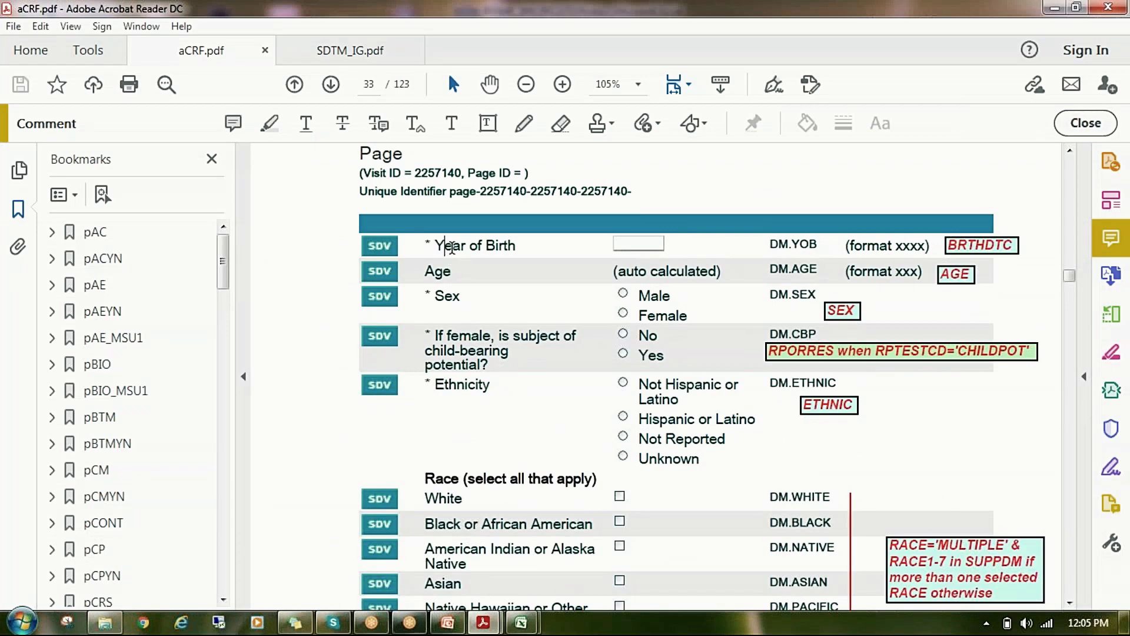
pyautogui.moveTo(436, 245); pyautogui.dragTo(516, 246)
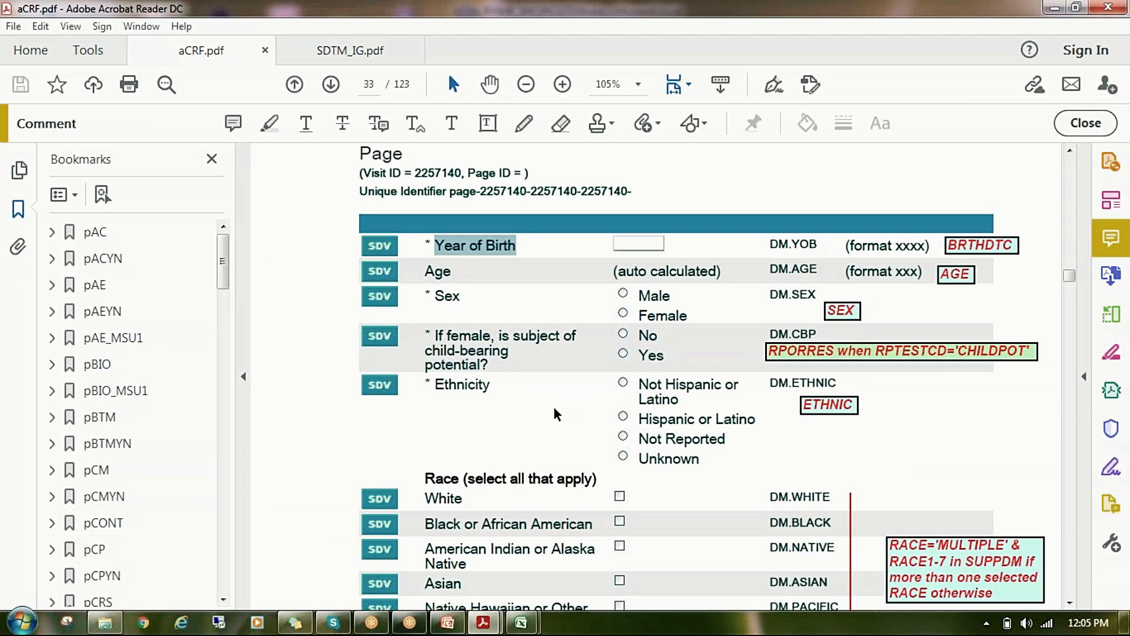
pyautogui.moveTo(818, 244); pyautogui.dragTo(773, 244)
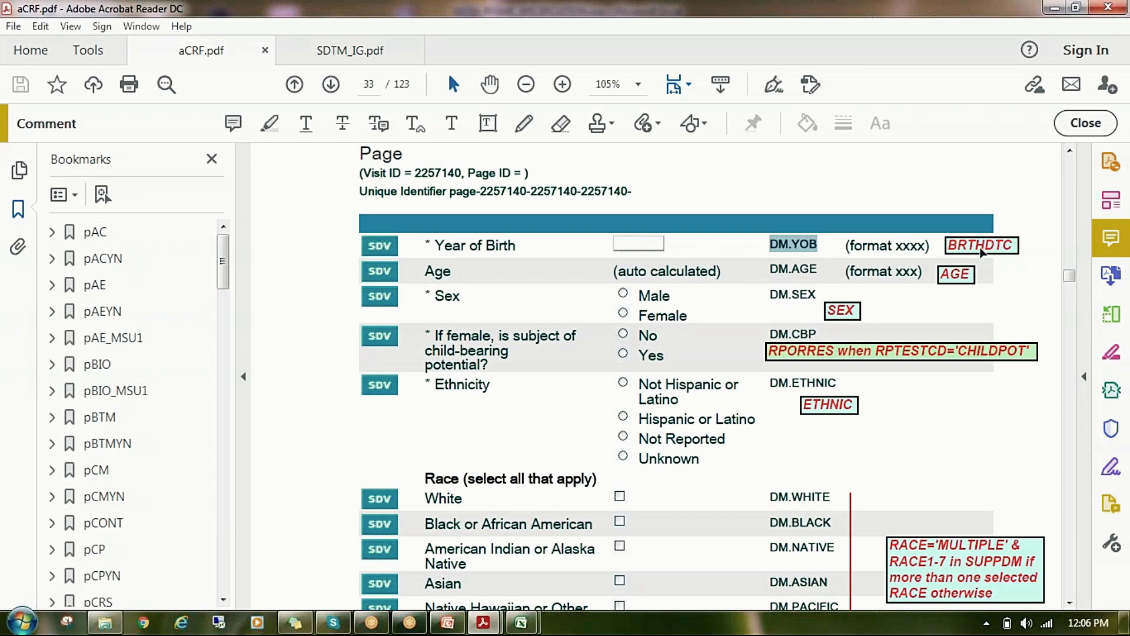
pyautogui.scroll(3, 978, 259)
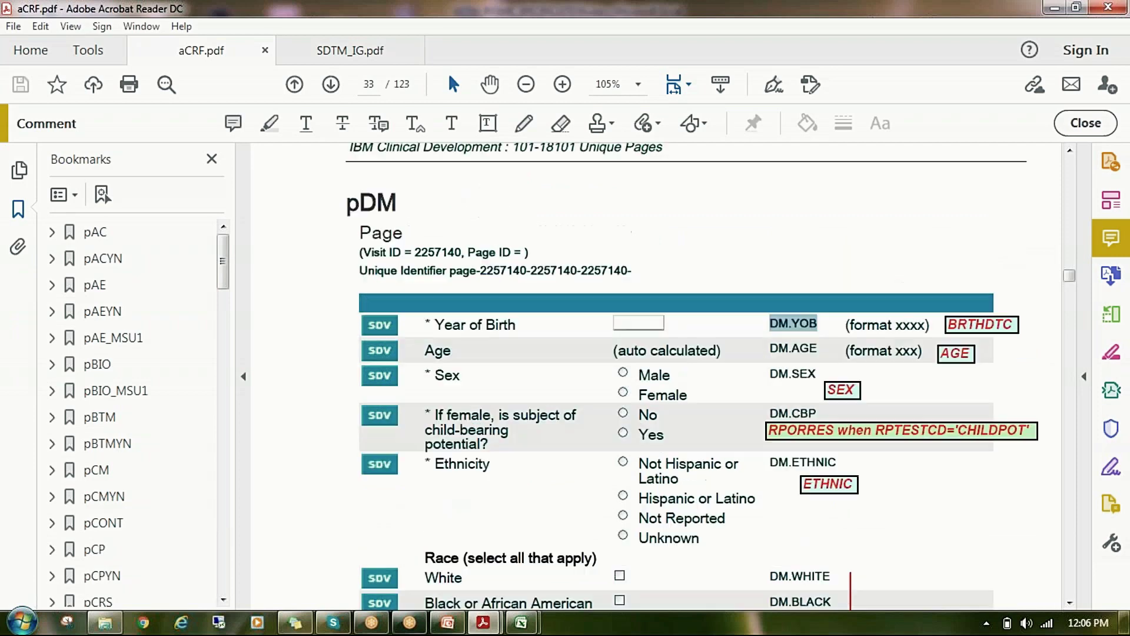
pyautogui.scroll(3, 1013, 333)
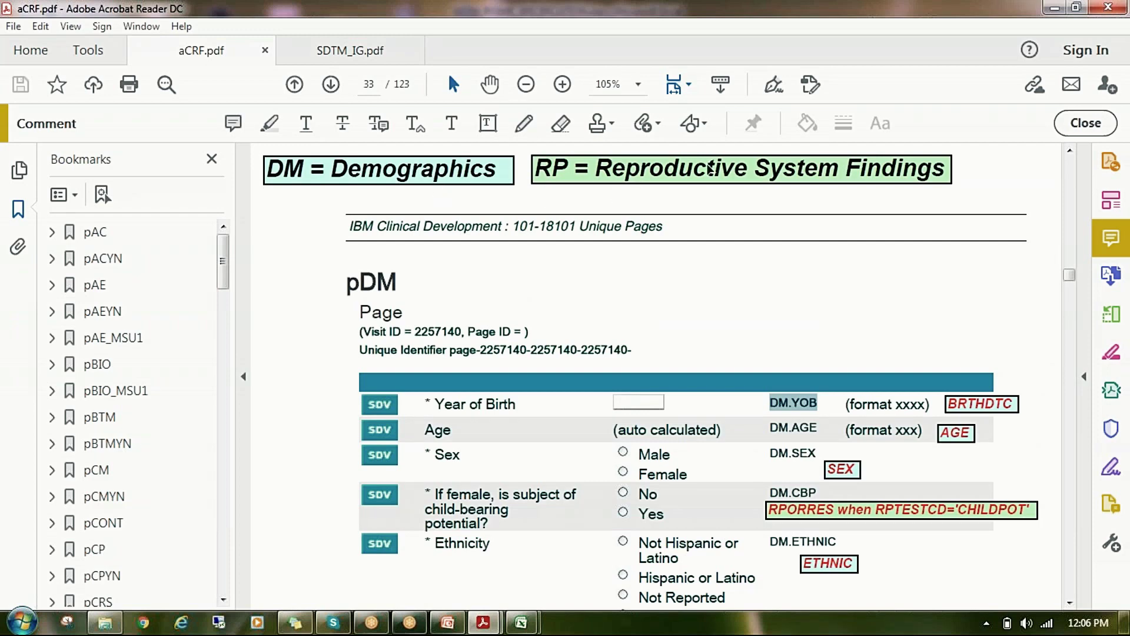
pyautogui.scroll(-1, 798, 280)
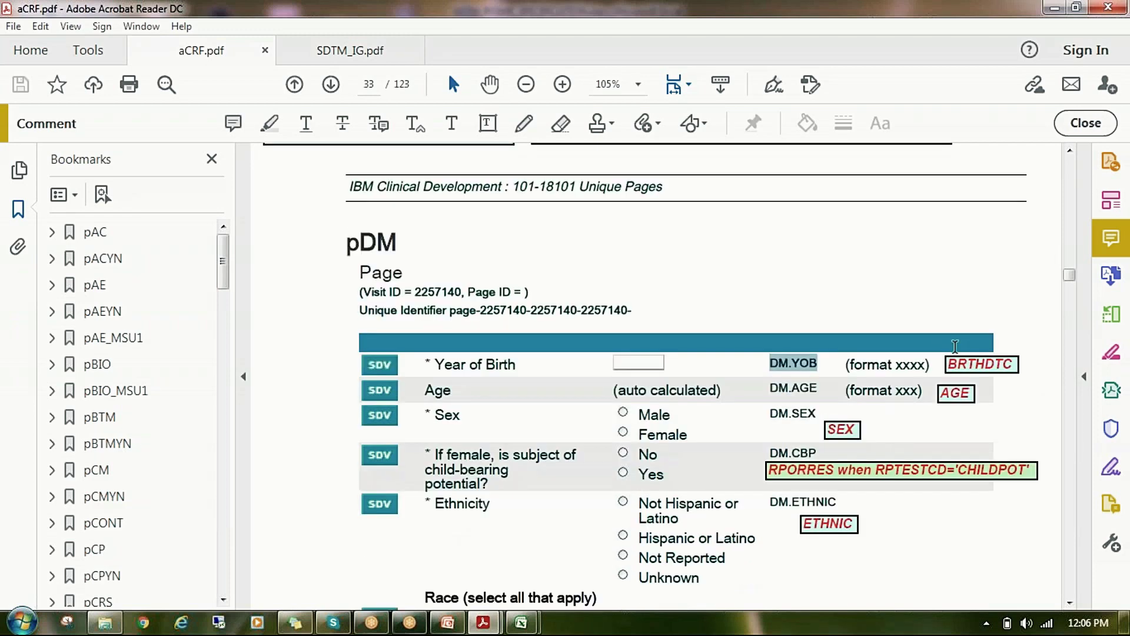
pyautogui.scroll(-1, 830, 438)
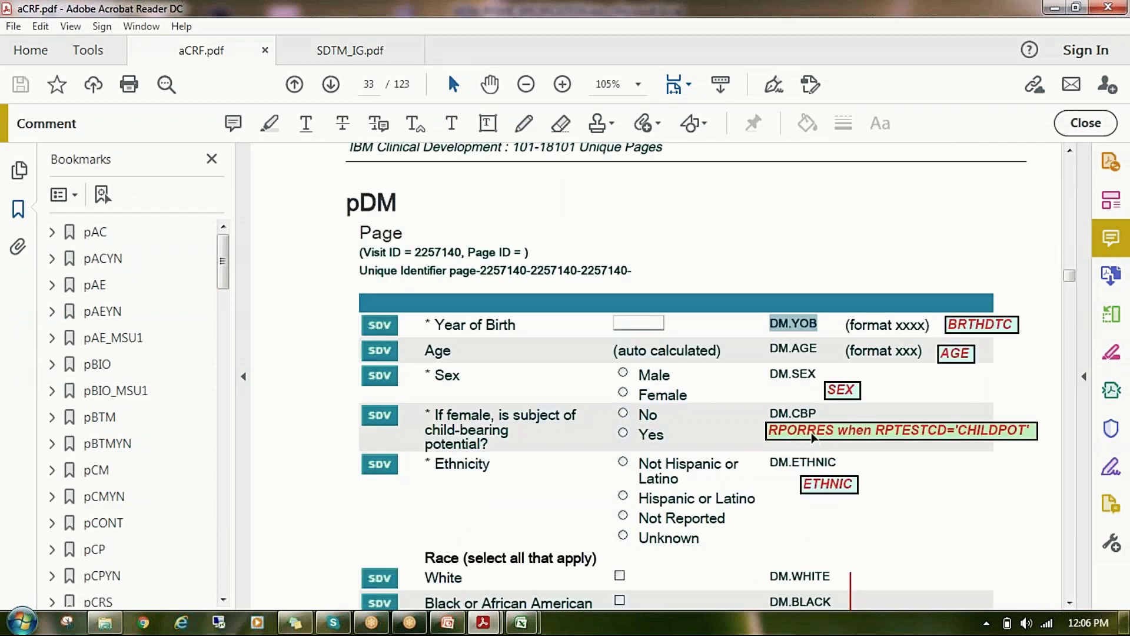
pyautogui.scroll(5, 873, 442)
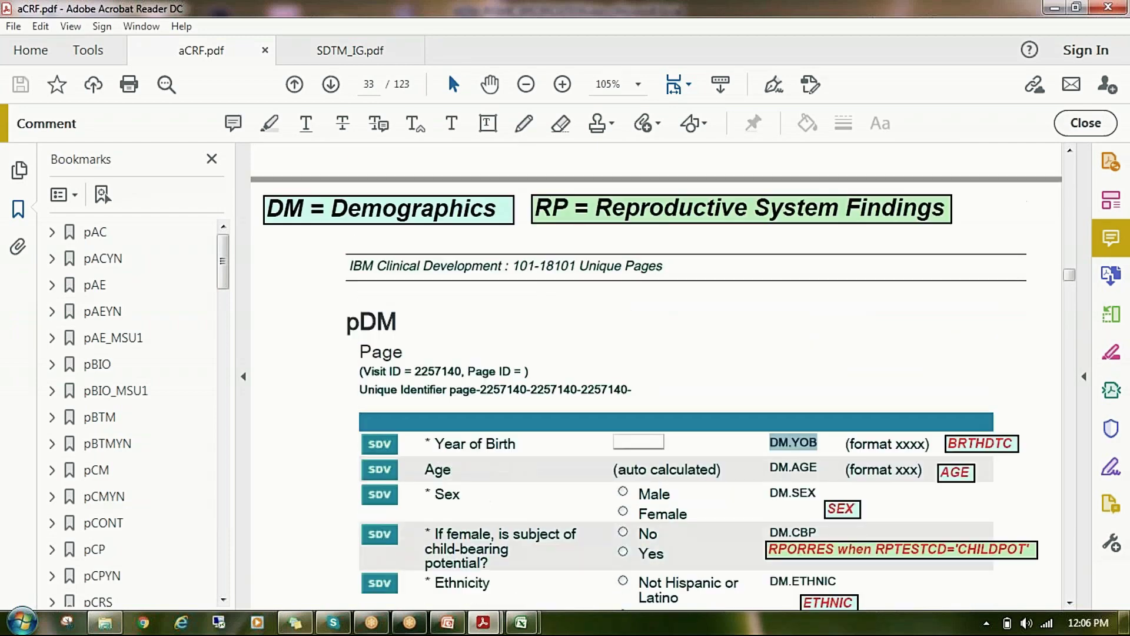
pyautogui.scroll(-3, 873, 442)
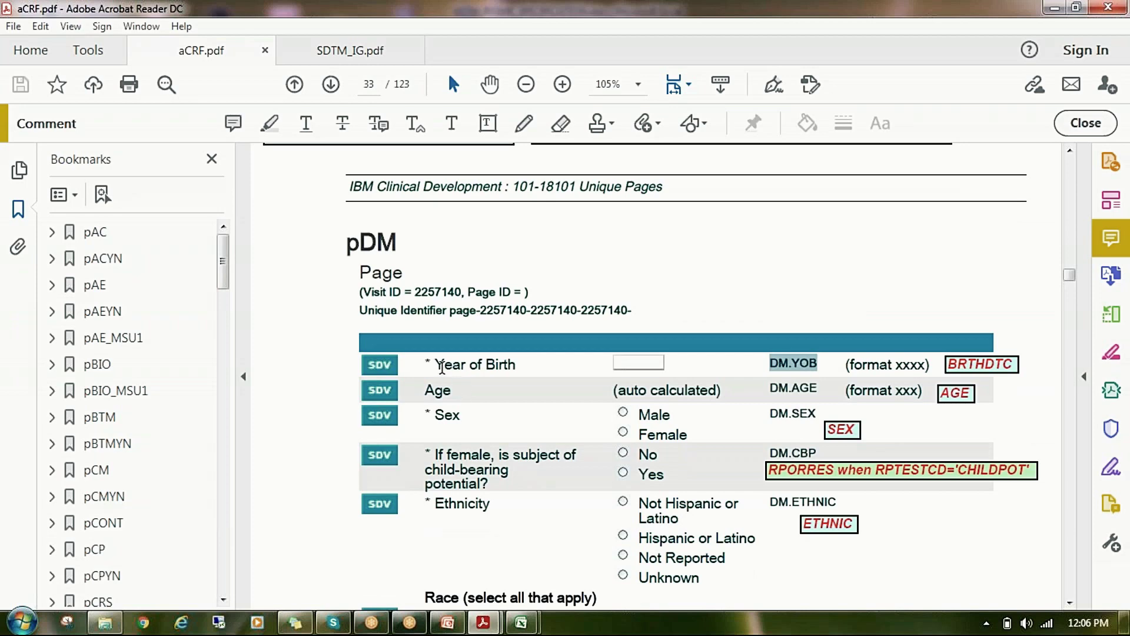
pyautogui.moveTo(436, 365); pyautogui.dragTo(515, 367)
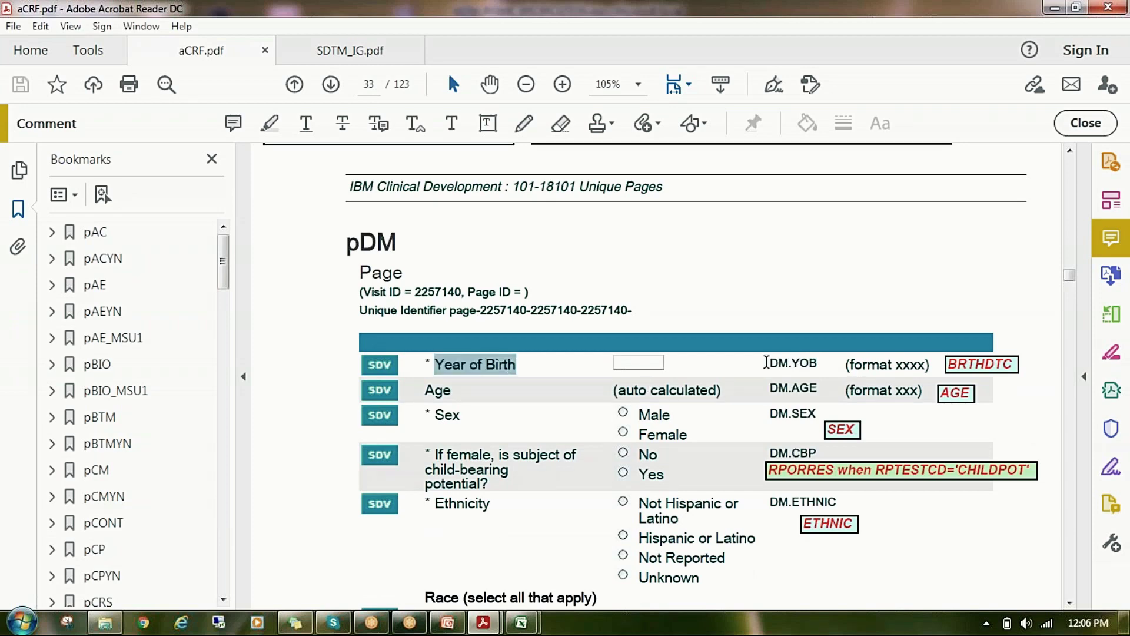
pyautogui.moveTo(768, 364); pyautogui.dragTo(818, 365)
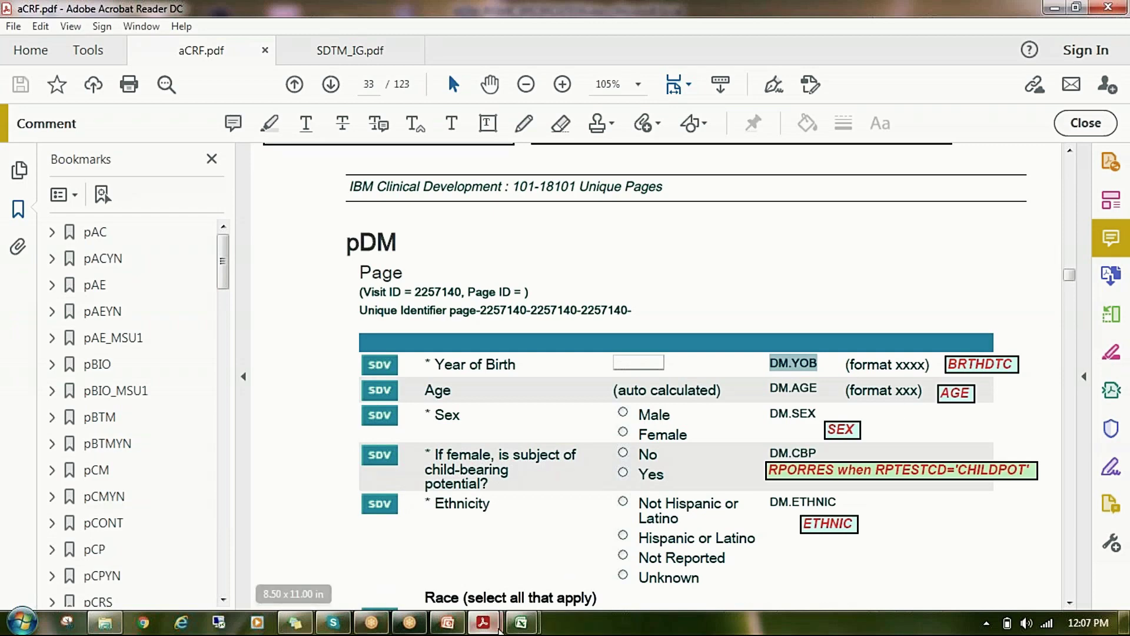
pyautogui.moveTo(521, 622)
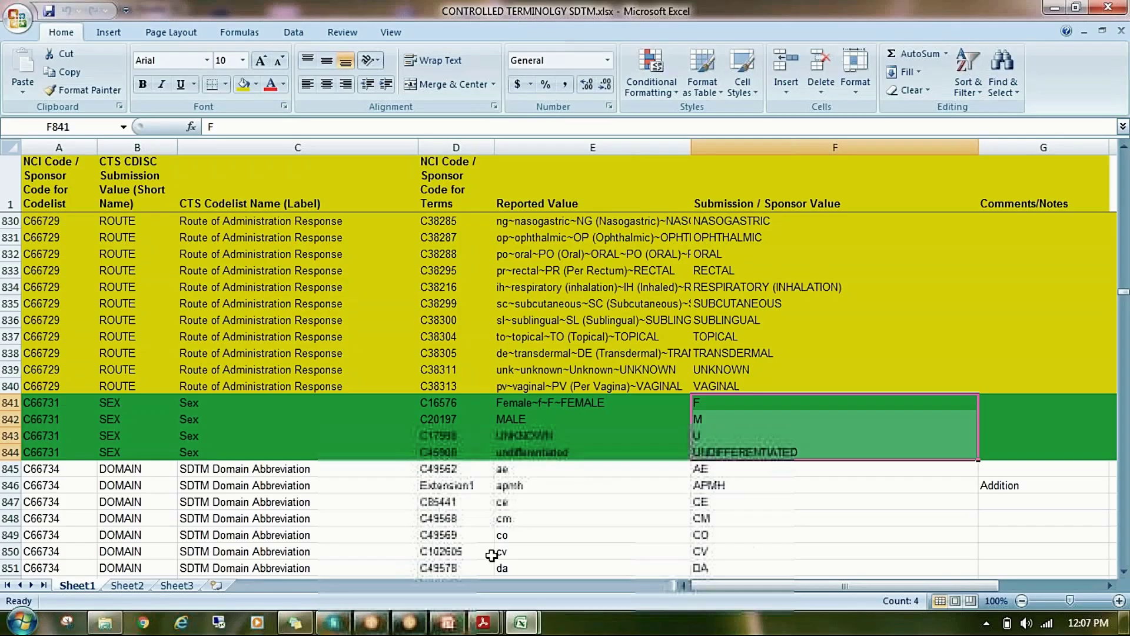
# Check the BRTHDTC, AGE, SEX and RFPENDTC ('eos') derivation comments in the specification workbook.
pyautogui.click(597, 569)
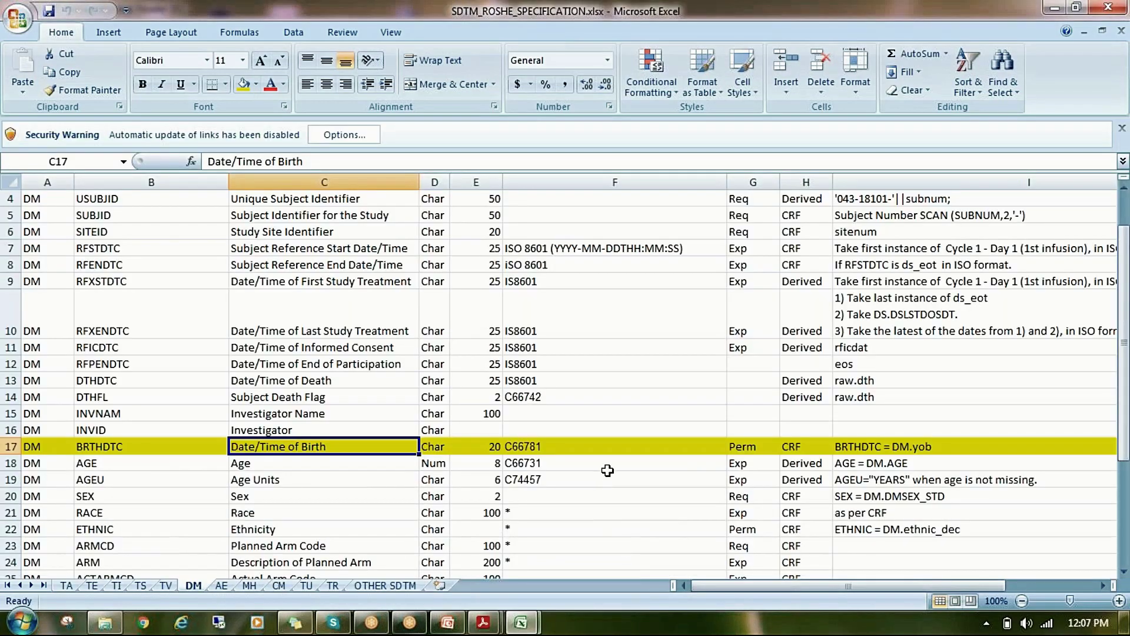
pyautogui.click(843, 451)
pyautogui.click(900, 465)
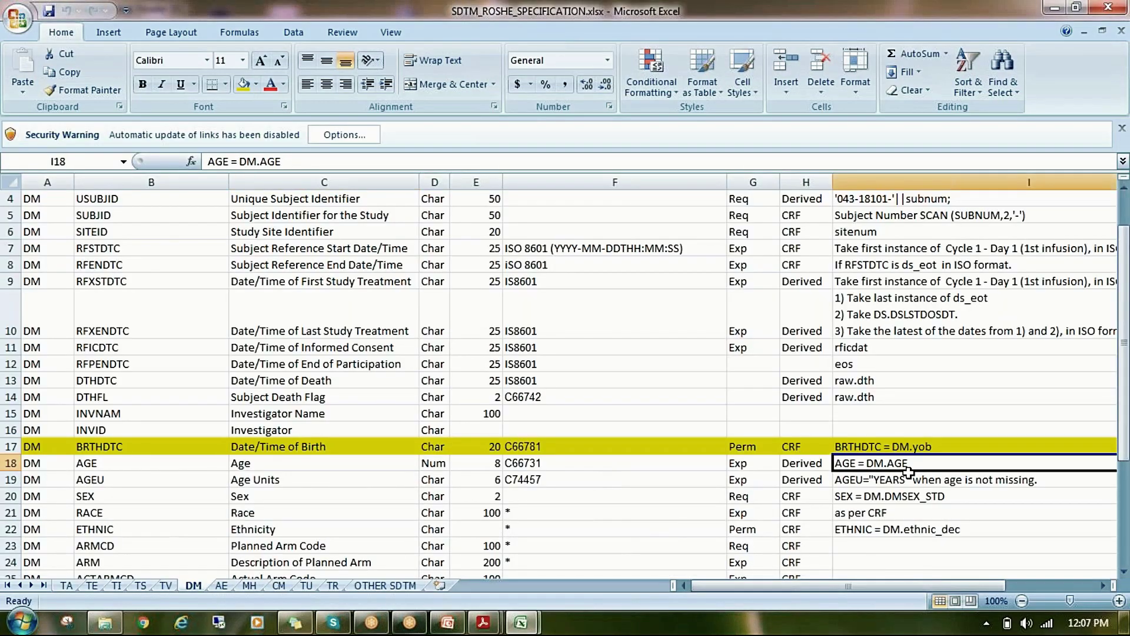
pyautogui.click(924, 496)
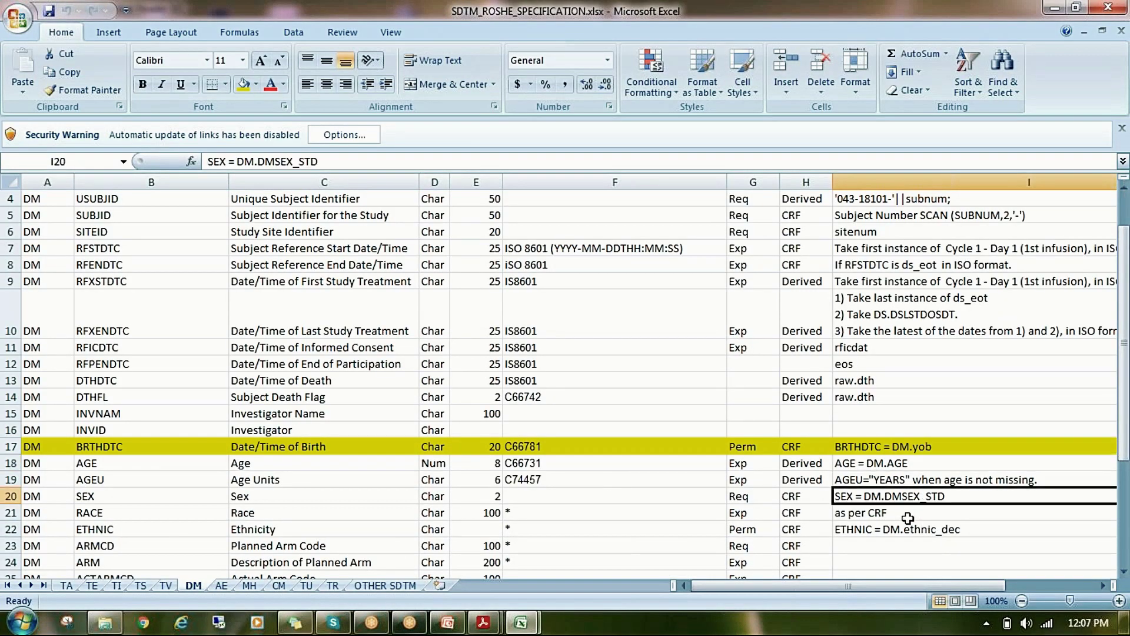
pyautogui.click(896, 366)
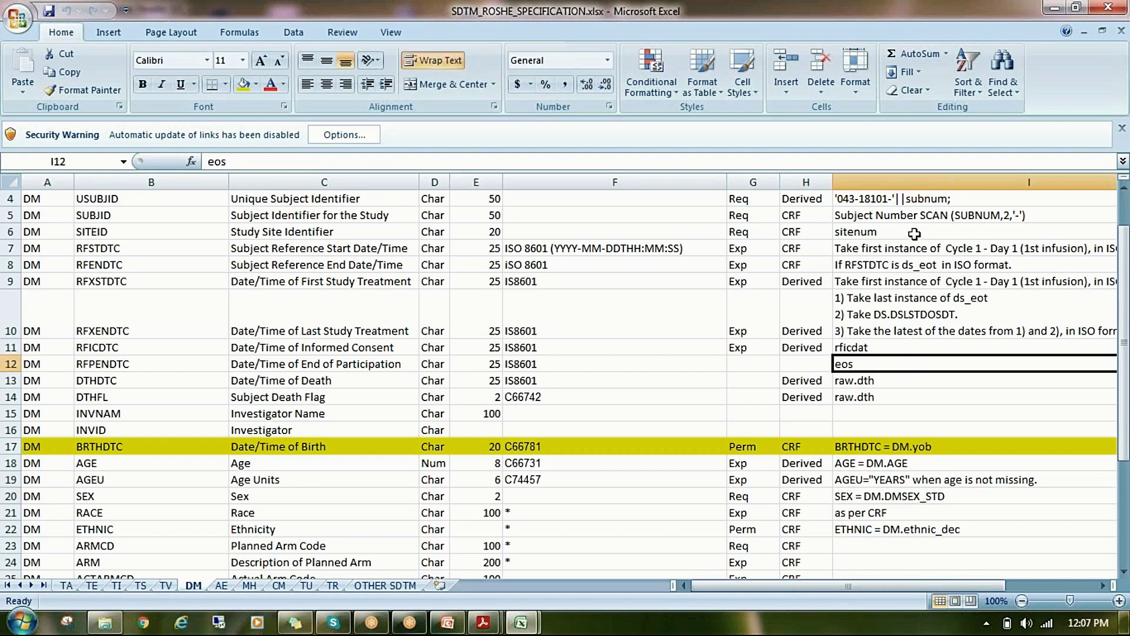
# Return to the top of the DM sheet and select columns C through G.
pyautogui.scroll(1, 909, 260)
pyautogui.scroll(-2, 883, 412)
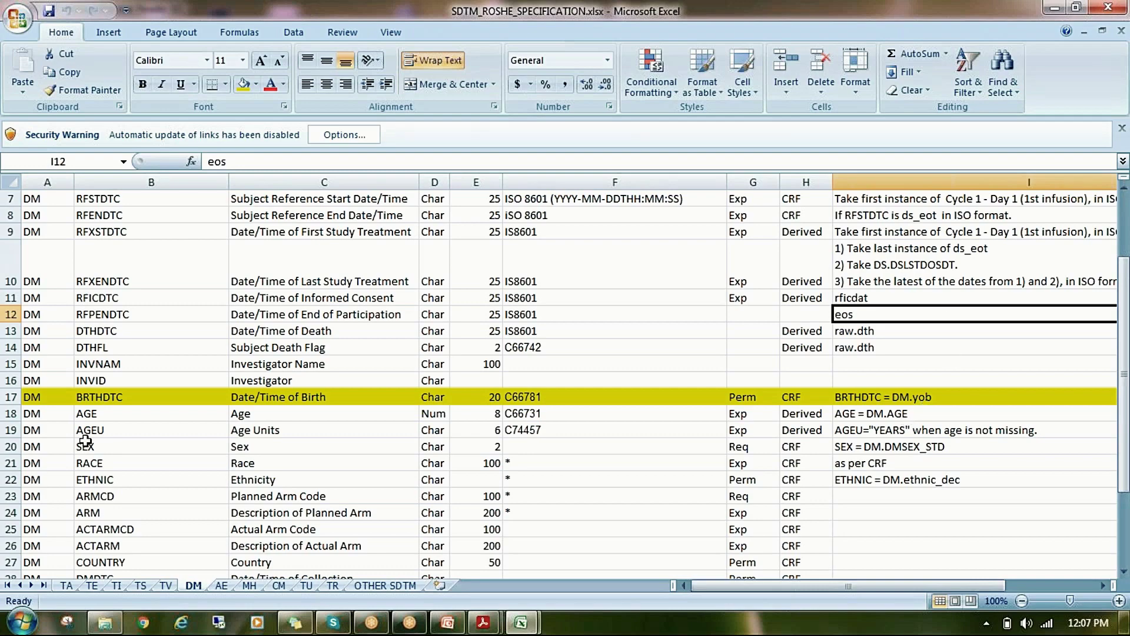
pyautogui.scroll(2, 386, 469)
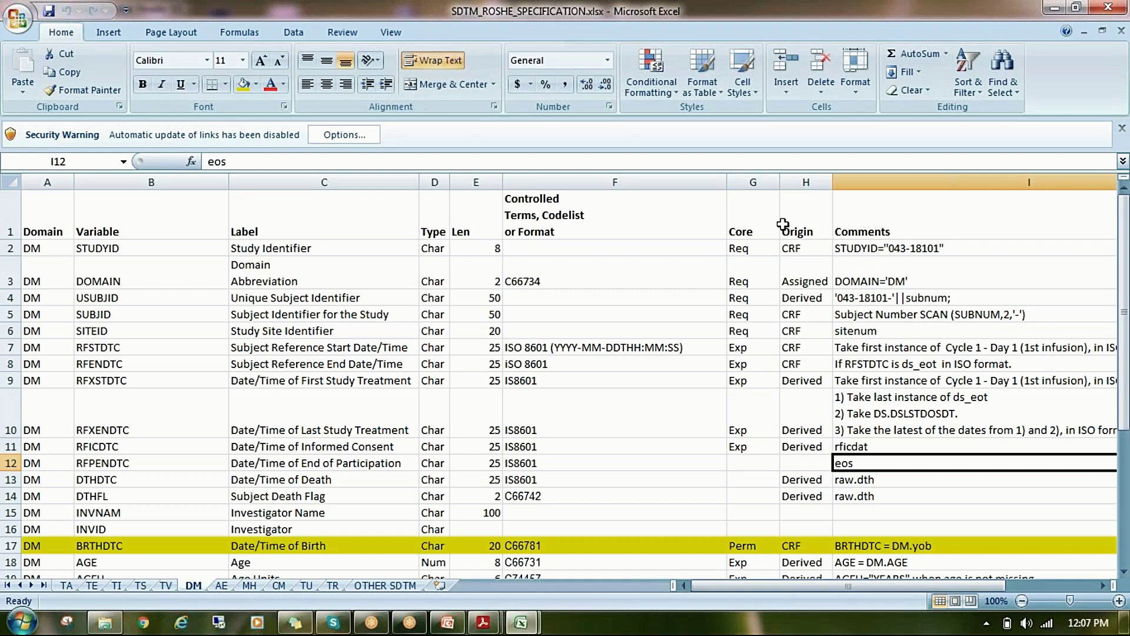
pyautogui.moveTo(755, 181); pyautogui.dragTo(47, 156)
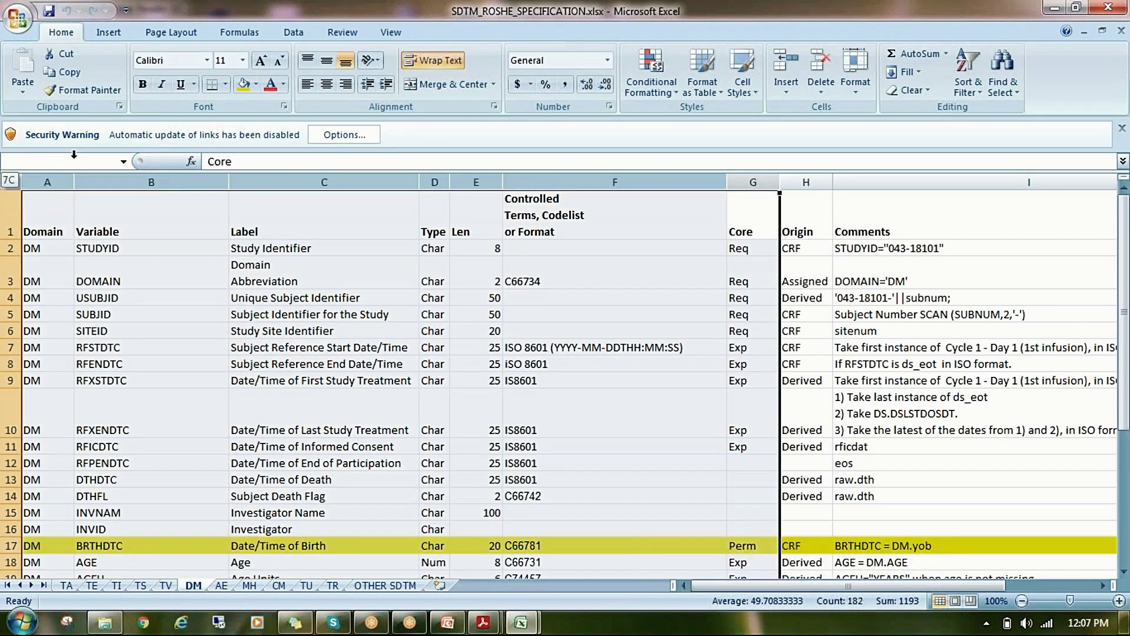
pyautogui.click(520, 624)
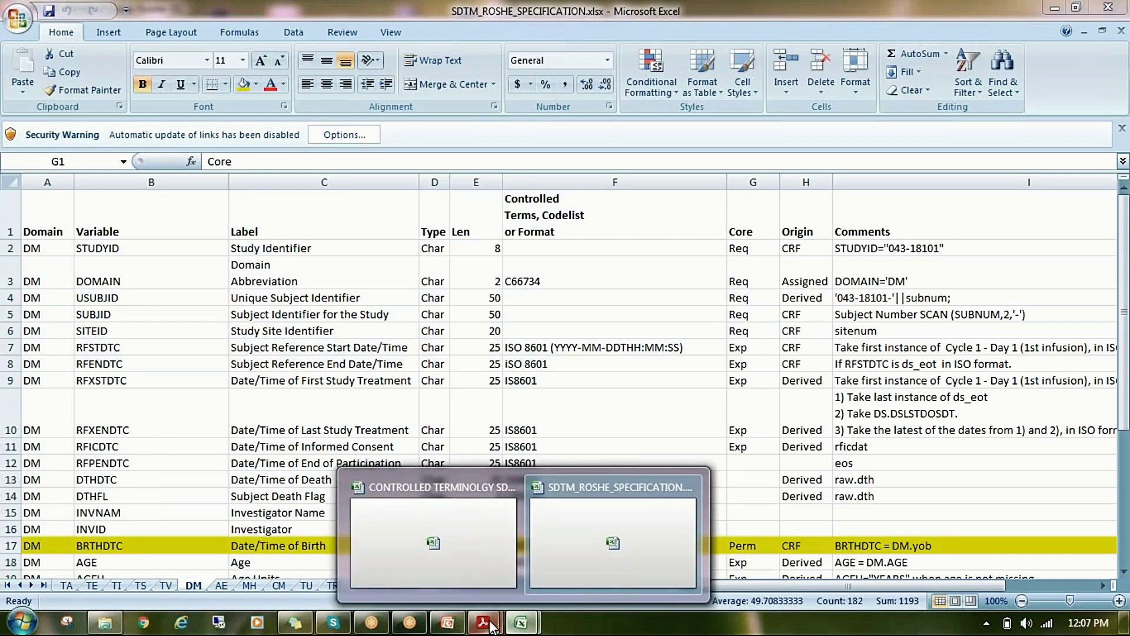
# Bring Acrobat Reader forward and review the annotated CRF aCRF.pdf.
pyautogui.moveTo(482, 622)
pyautogui.click(565, 565)
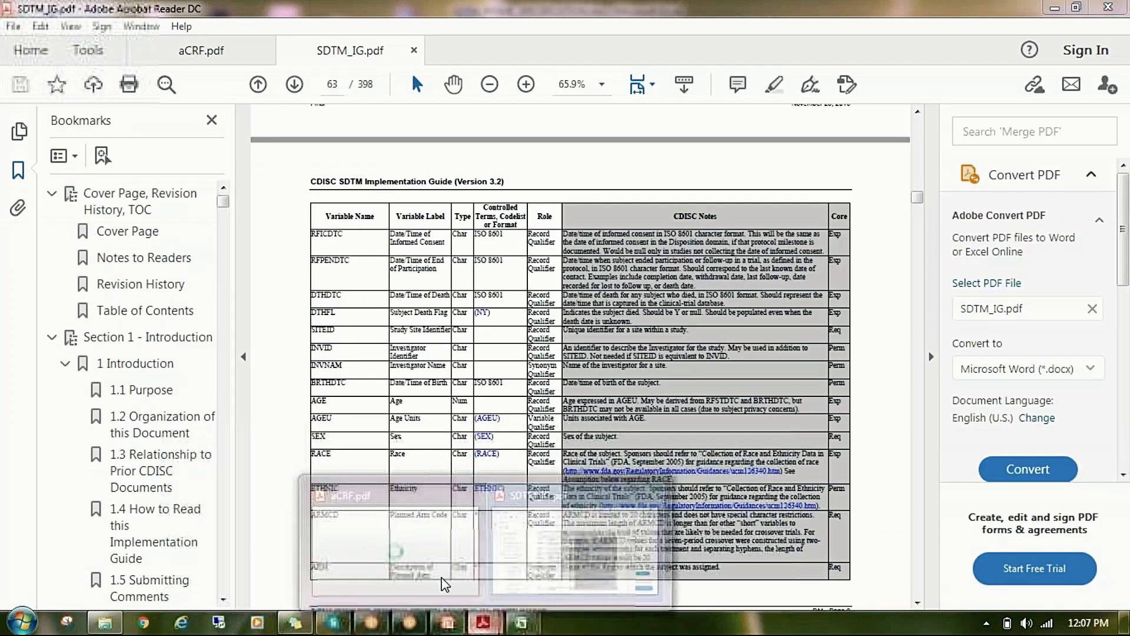
pyautogui.click(201, 51)
pyautogui.scroll(-1, 503, 347)
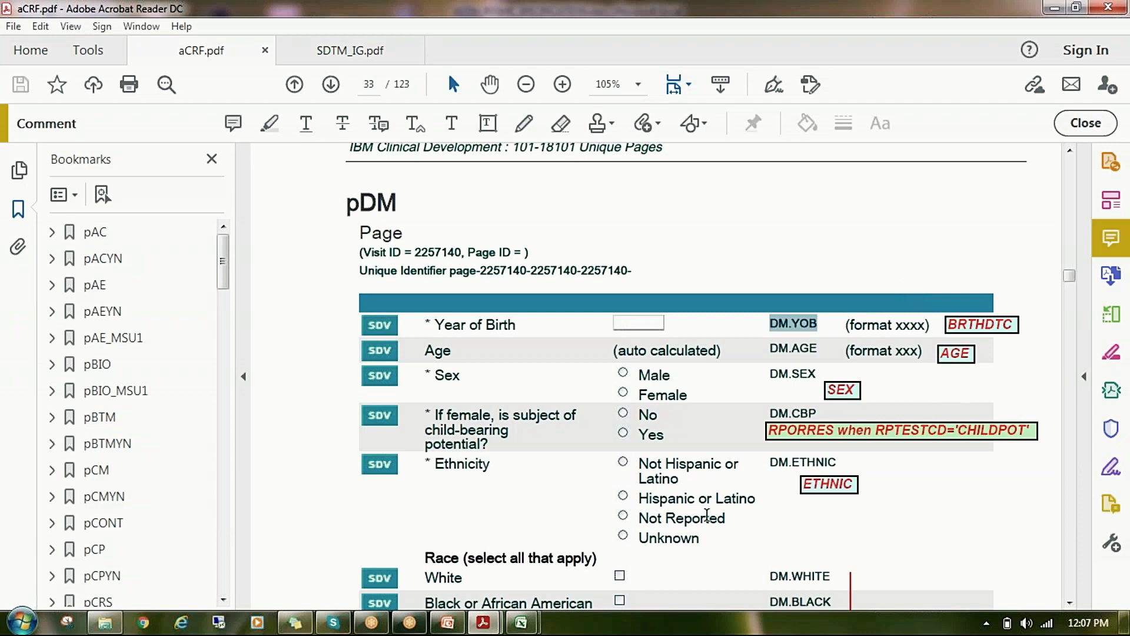
# Return to SDTM_IG.pdf at page 62, the DM Demographics specification table.
pyautogui.moveTo(482, 625)
pyautogui.click(530, 569)
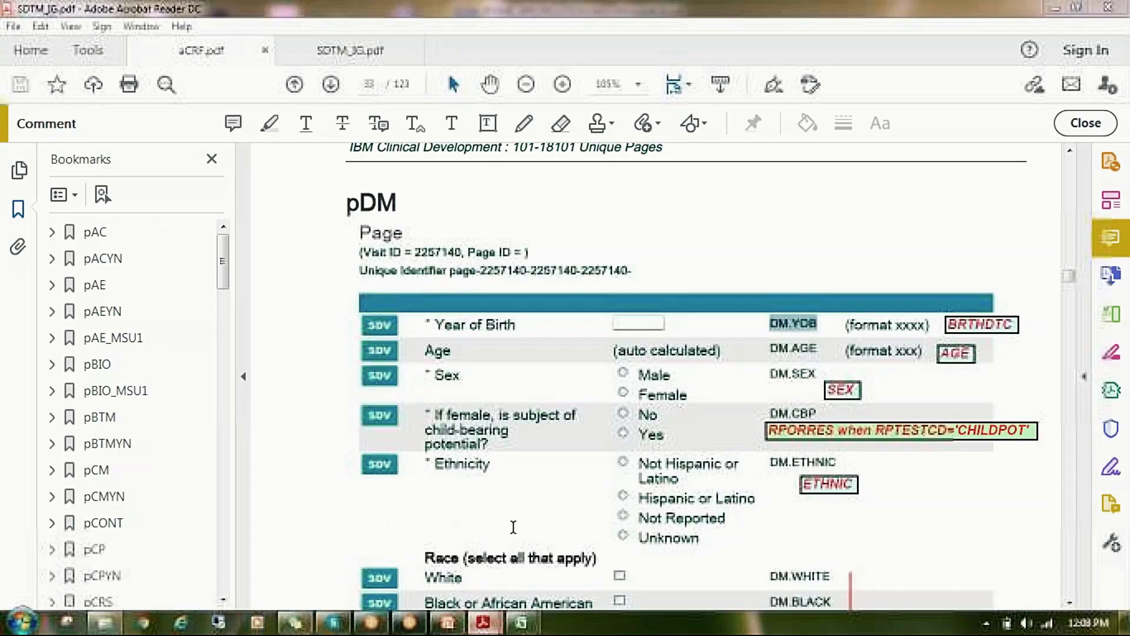
pyautogui.scroll(-5, 581, 353)
pyautogui.scroll(-3, 392, 439)
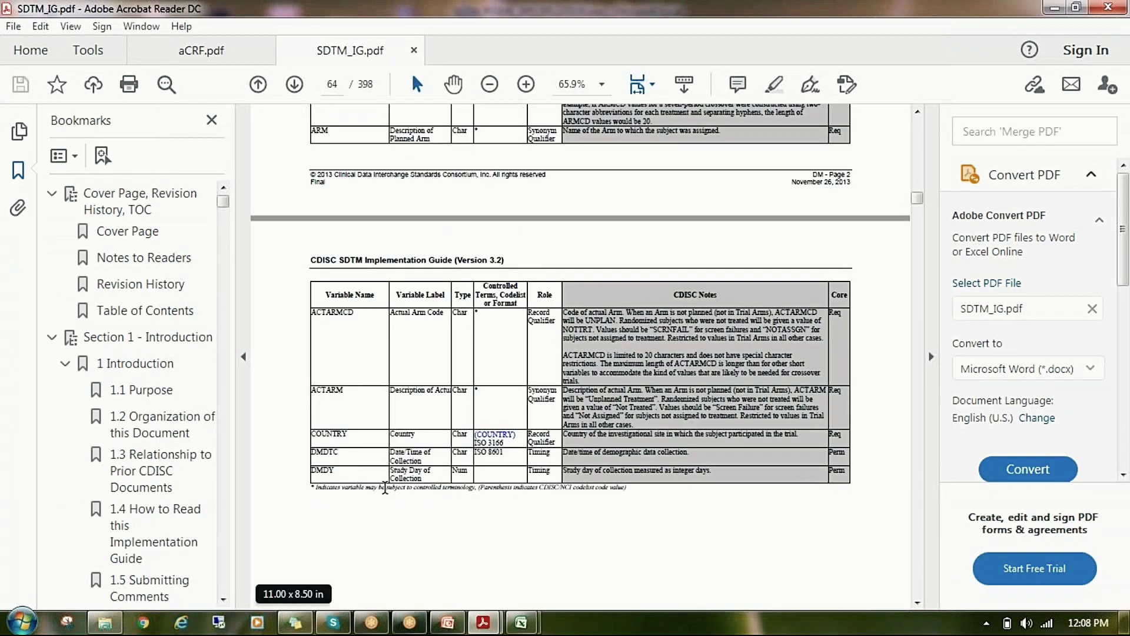
pyautogui.scroll(10, 386, 488)
pyautogui.scroll(3, 328, 285)
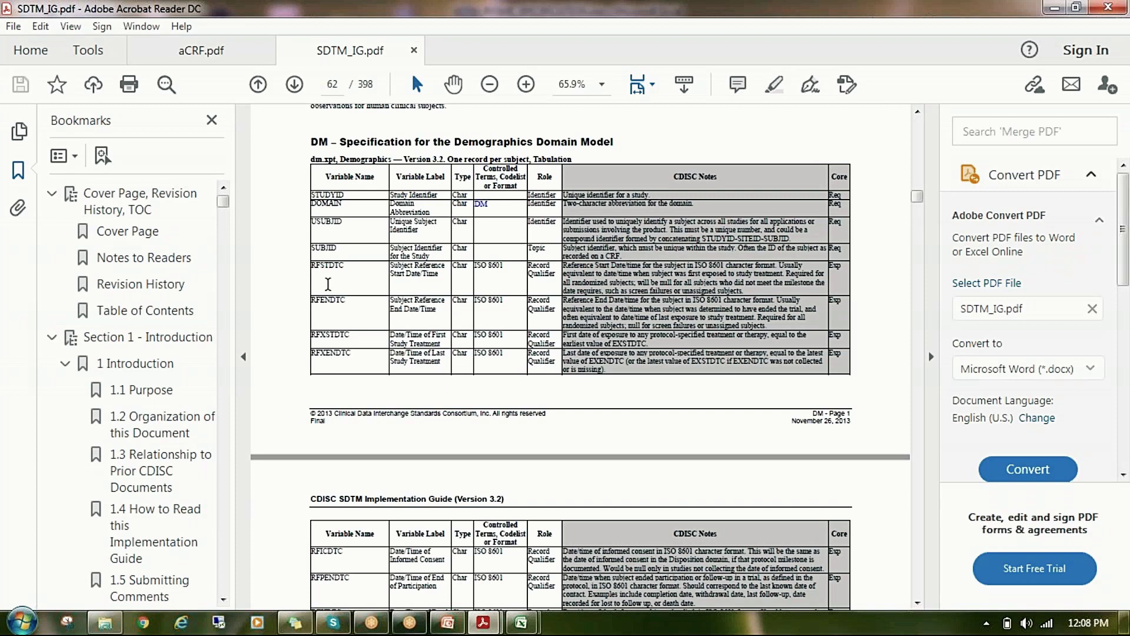
pyautogui.moveTo(488, 626)
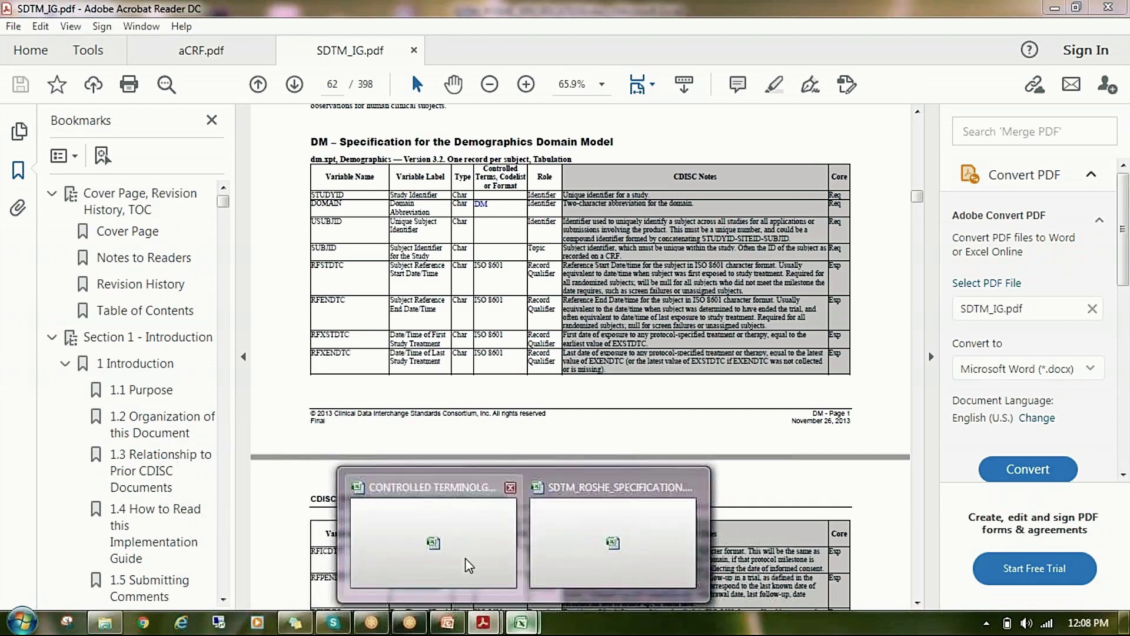
pyautogui.click(469, 566)
# In SDTM_ROSHE_SPECIFICATION, check the RFSTDTC ISO 8601 entry (F7) and BRTHDTC codelist C66781 (F17).
pyautogui.click(550, 565)
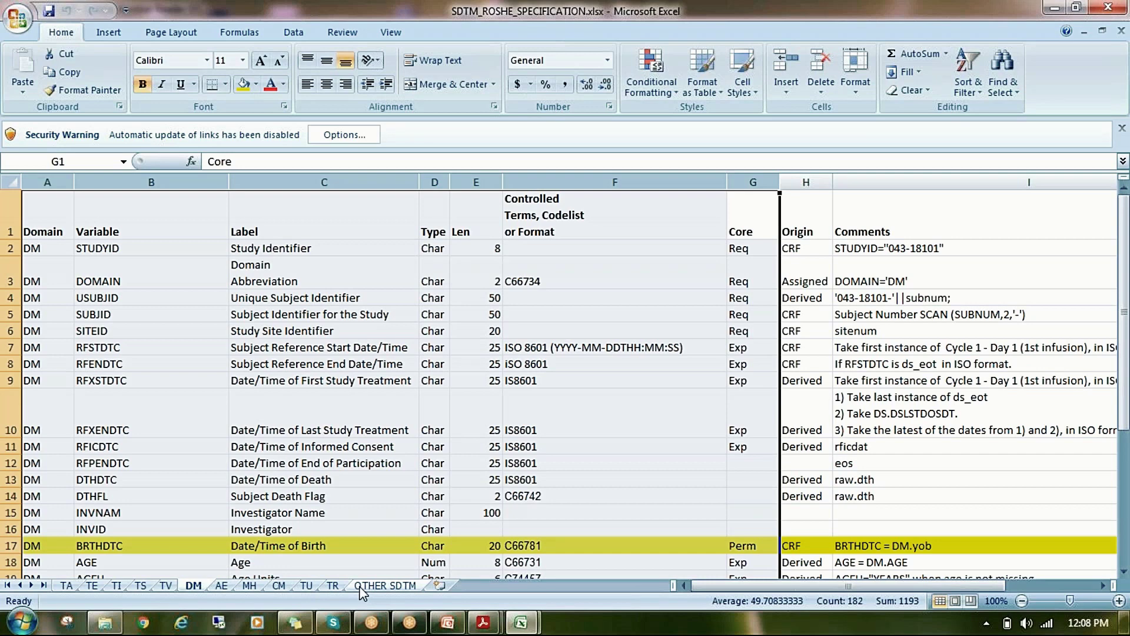
pyautogui.click(689, 350)
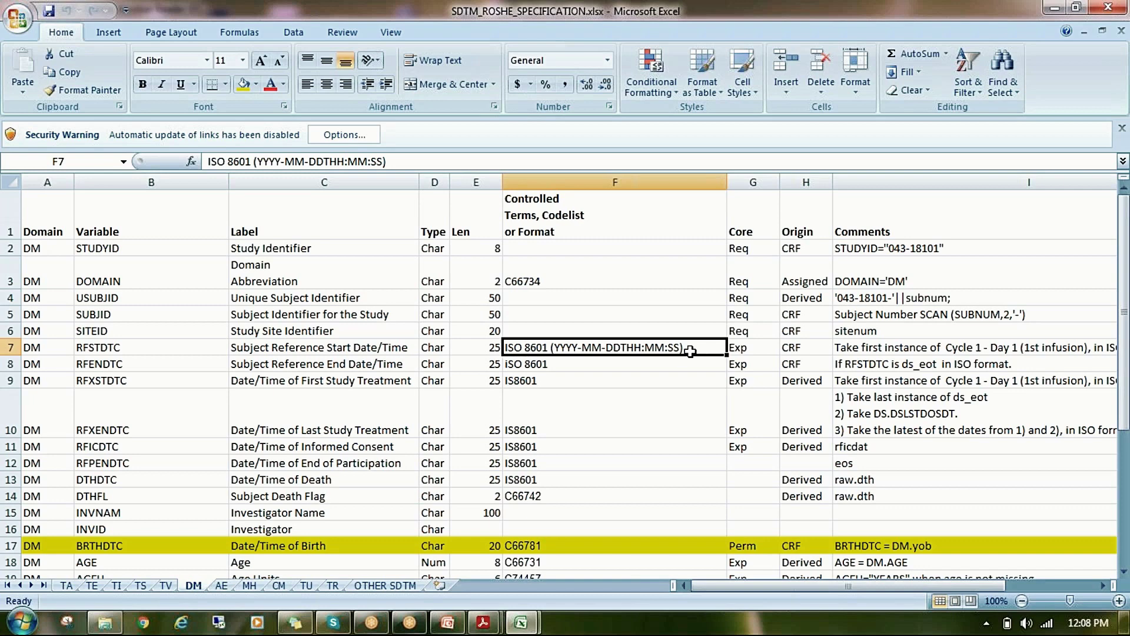
pyautogui.scroll(-2, 615, 471)
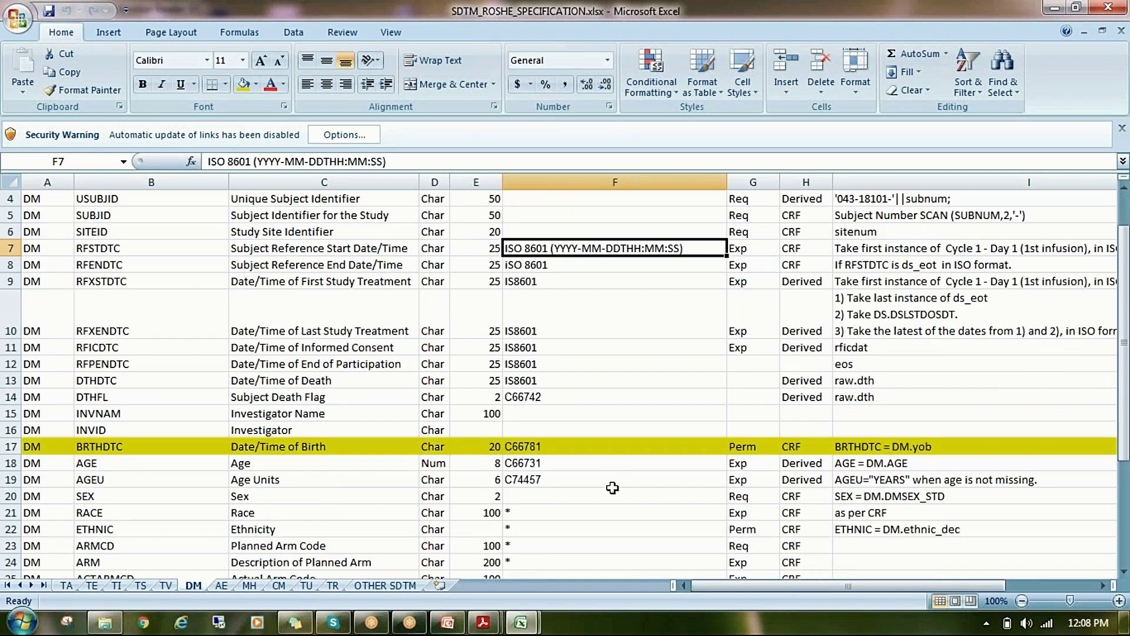
pyautogui.click(572, 451)
# In CONTROLLED TERMINOLOGY SDTM.xlsx, look up the SEX codelist C66731 at A841.
pyautogui.click(522, 622)
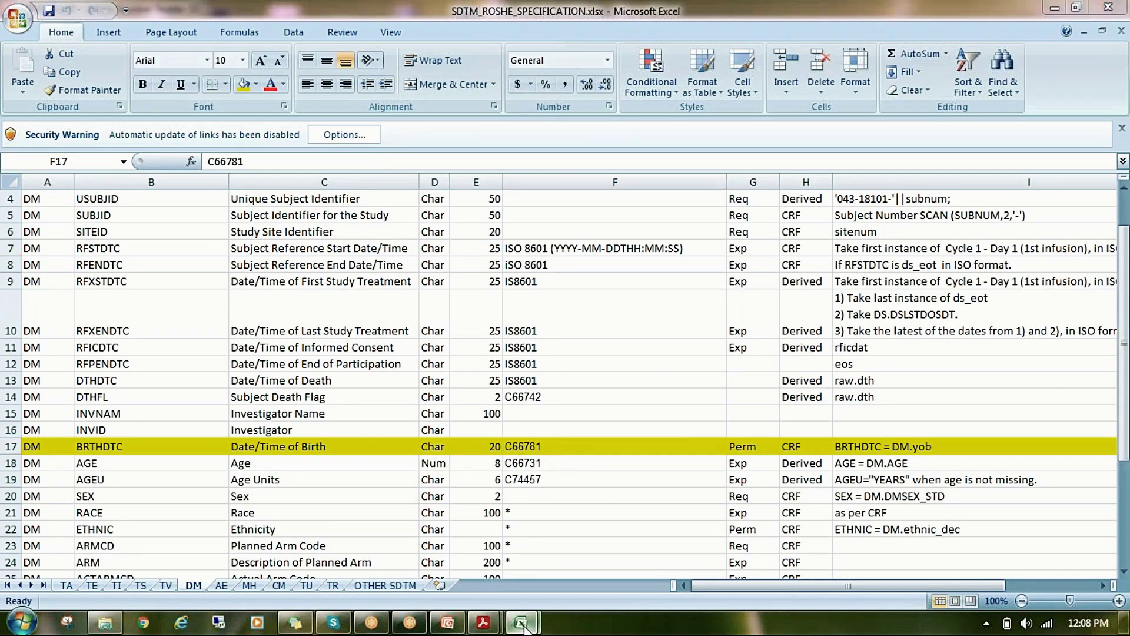
pyautogui.click(470, 564)
pyautogui.click(58, 403)
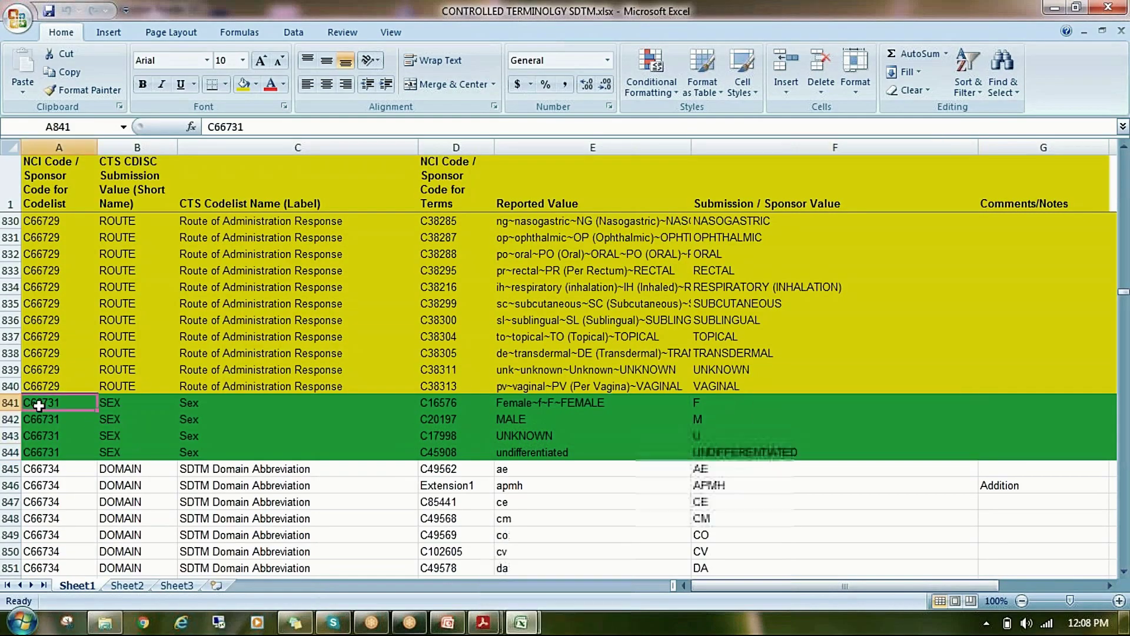
pyautogui.click(483, 622)
# Scroll SDTM_IG.pdf to page 63, then view slides 5 and 6 of 84.pptx in PowerPoint.
pyautogui.click(532, 563)
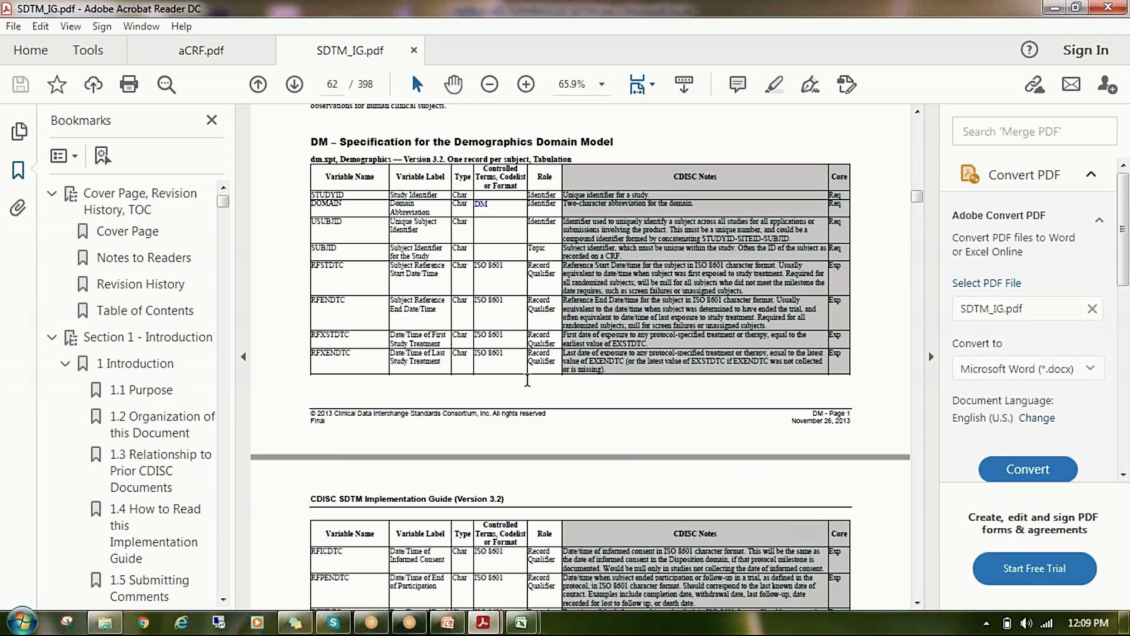
pyautogui.scroll(-5, 499, 430)
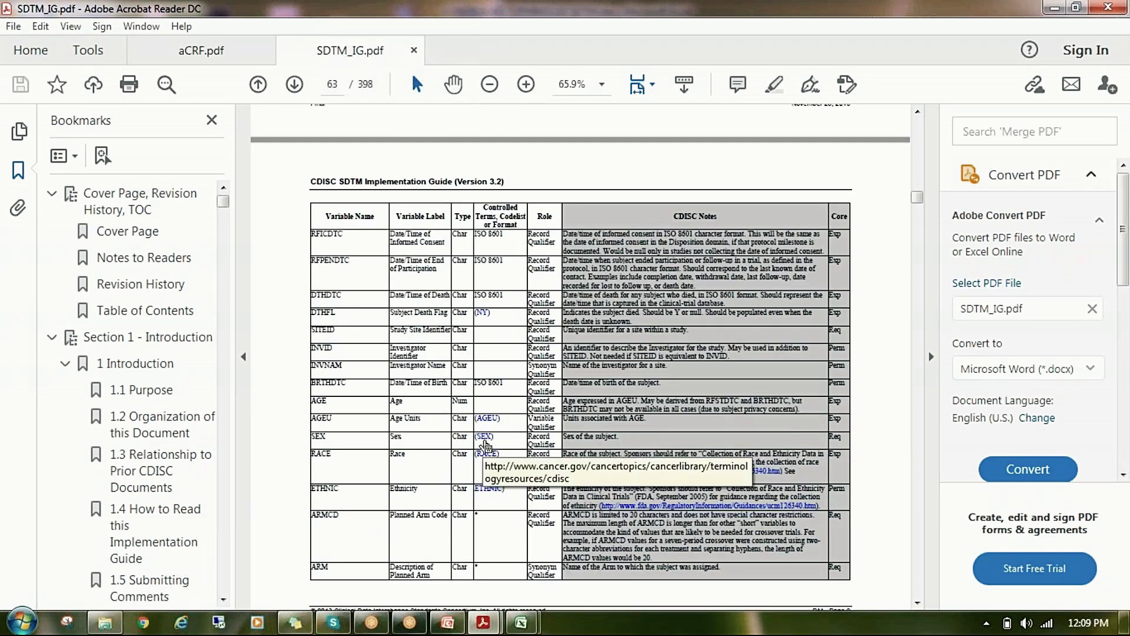
pyautogui.moveTo(518, 628)
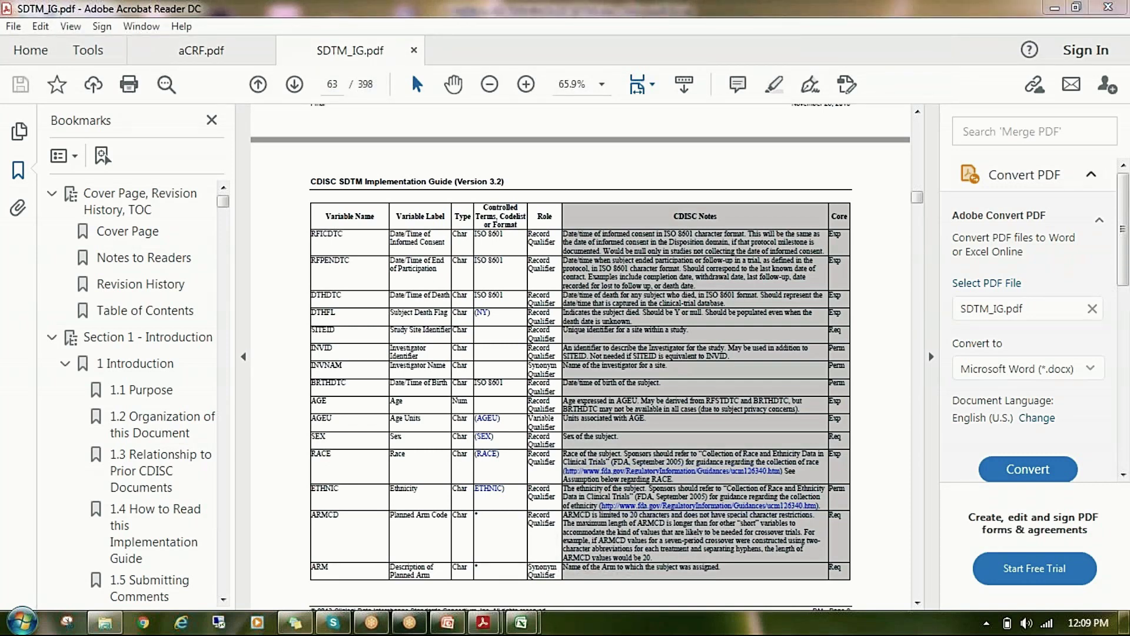
pyautogui.click(447, 622)
pyautogui.click(44, 425)
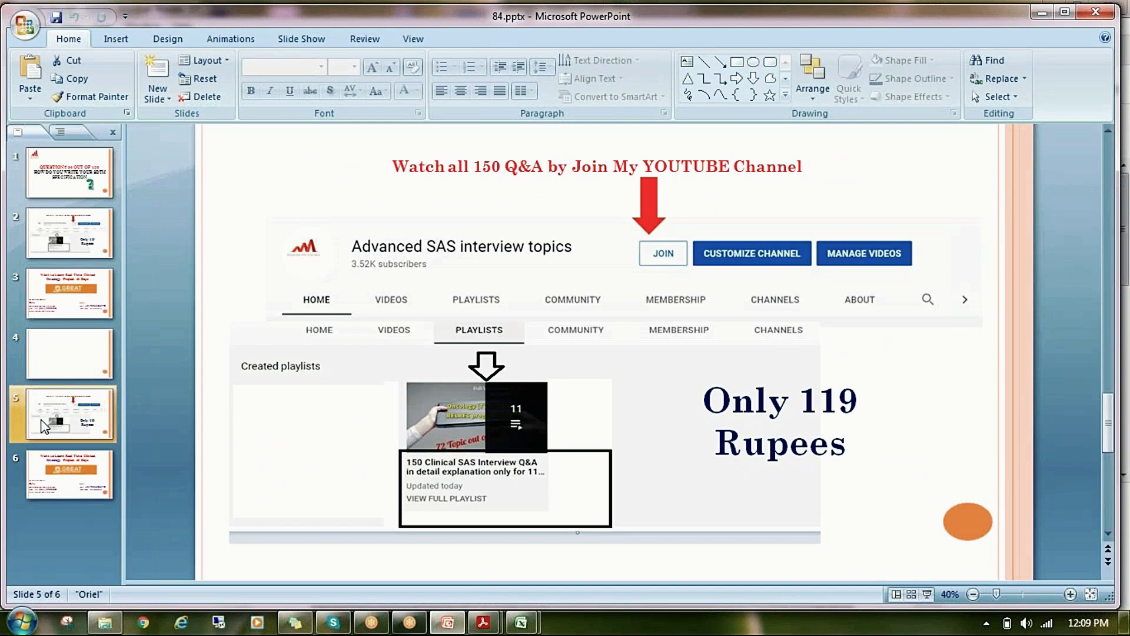
pyautogui.click(45, 462)
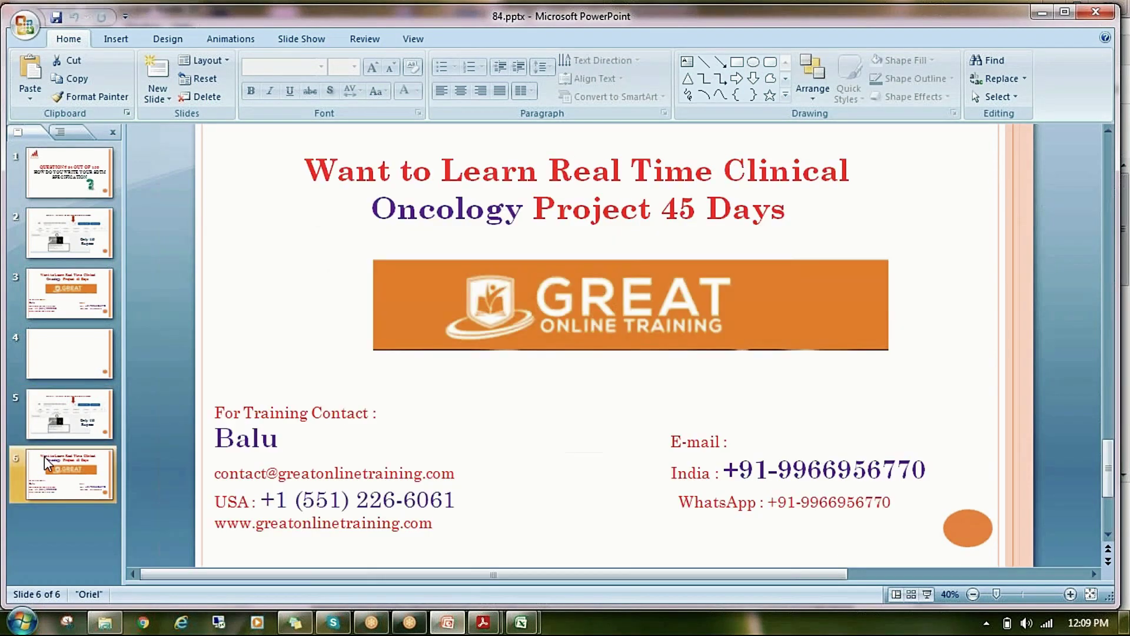